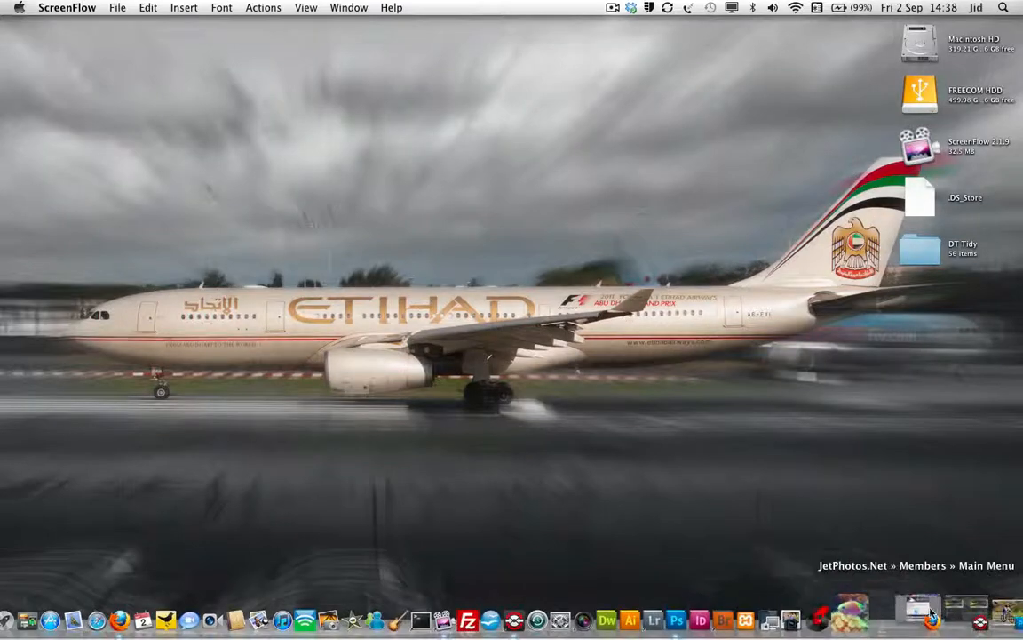
# Restore the minimized cyclist photo in Photoshop and show it in full-screen mode at 100% zoom.
pyautogui.click(941, 610)
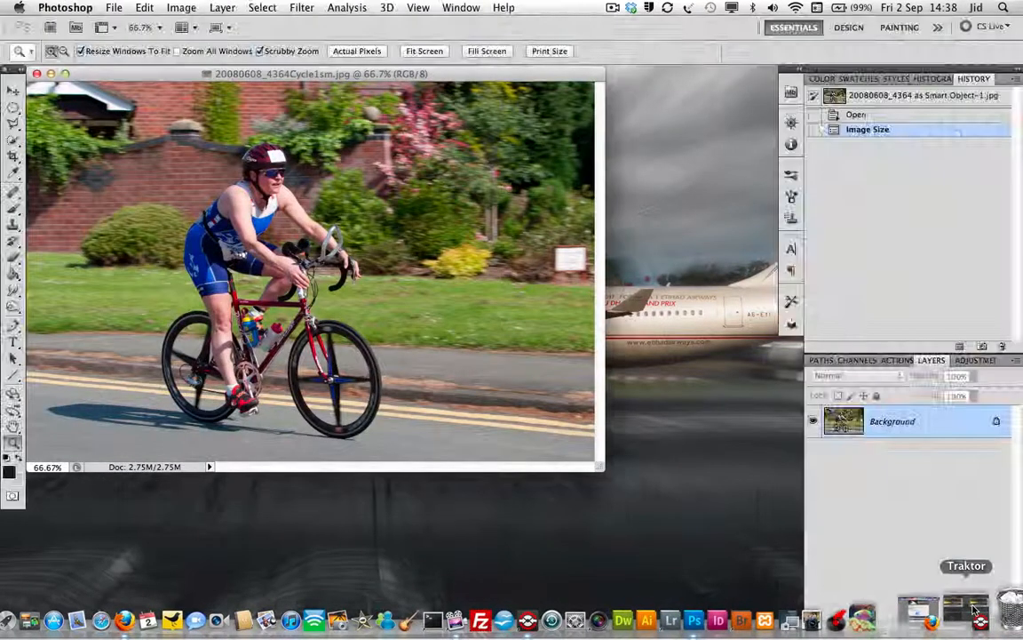
pyautogui.press('f')
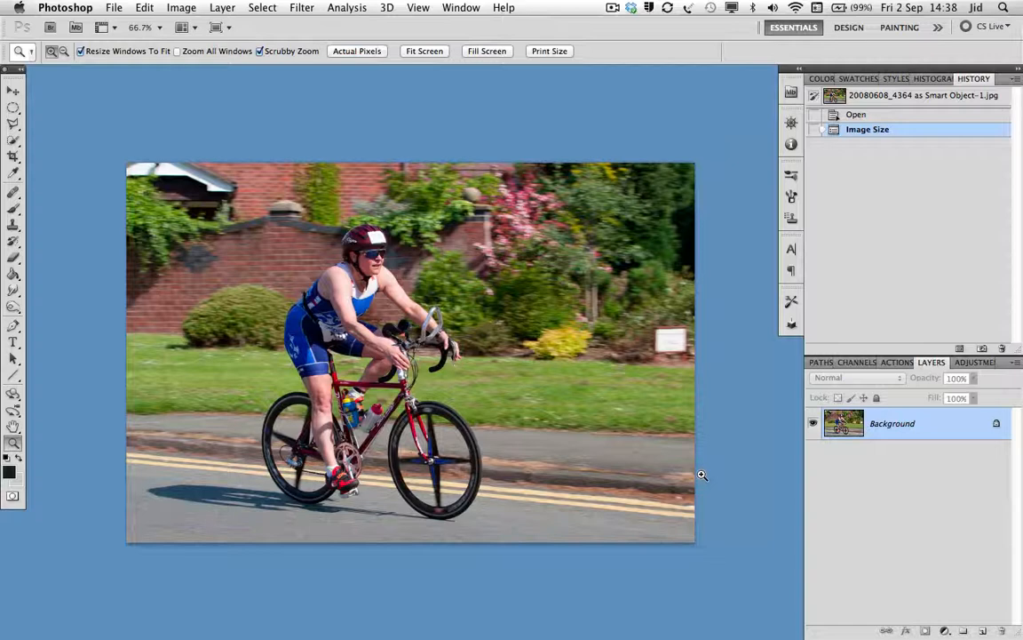
pyautogui.click(626, 510)
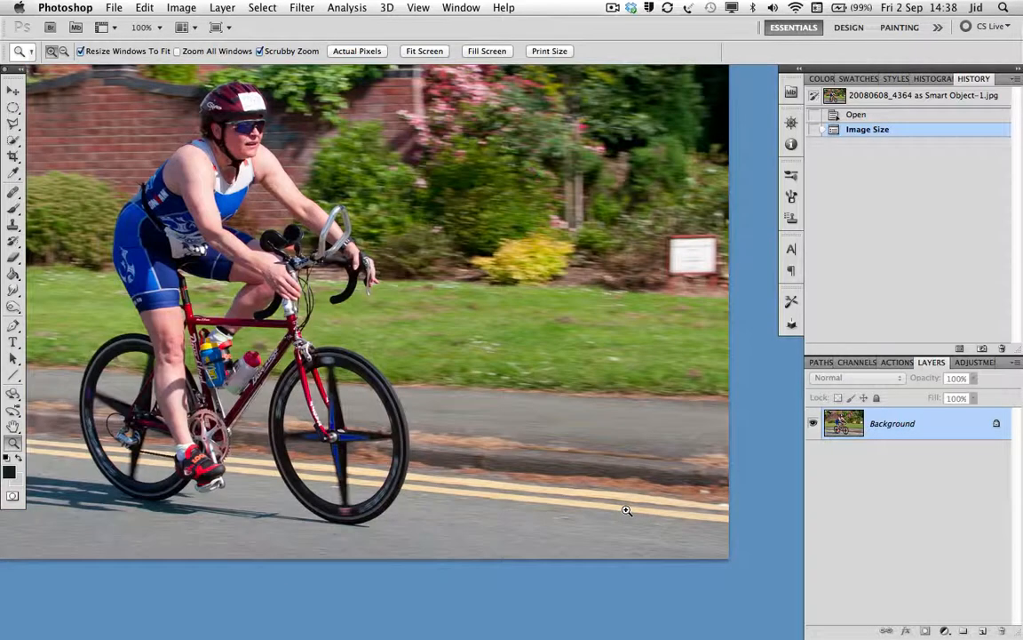
pyautogui.scroll(3, 626, 510)
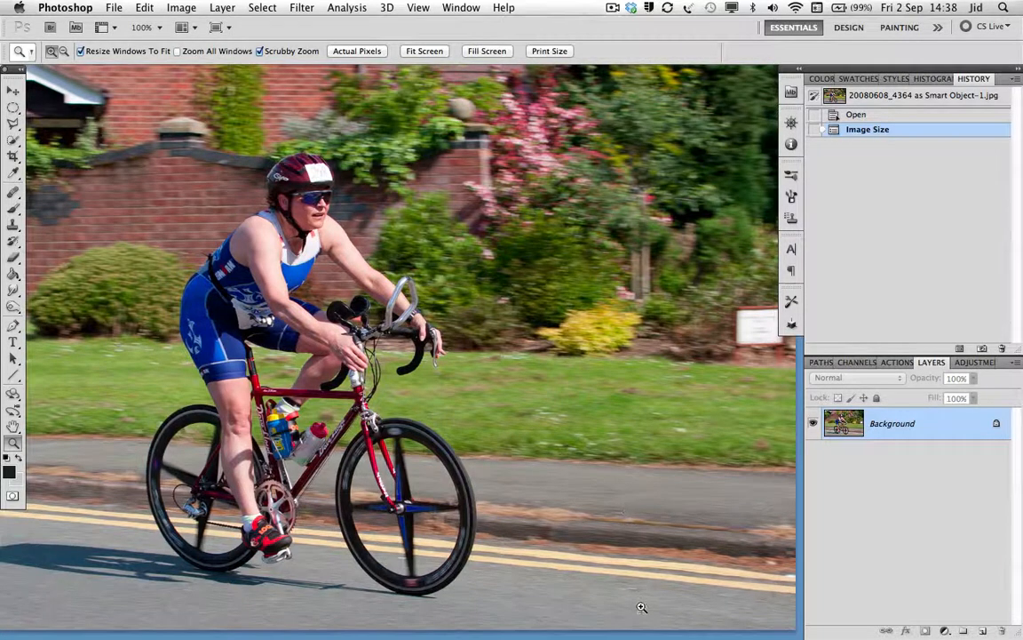
# Start playing the track Carillon on deck B in Traktor and return to the cyclist photo in Photoshop.
pyautogui.moveTo(781, 622)
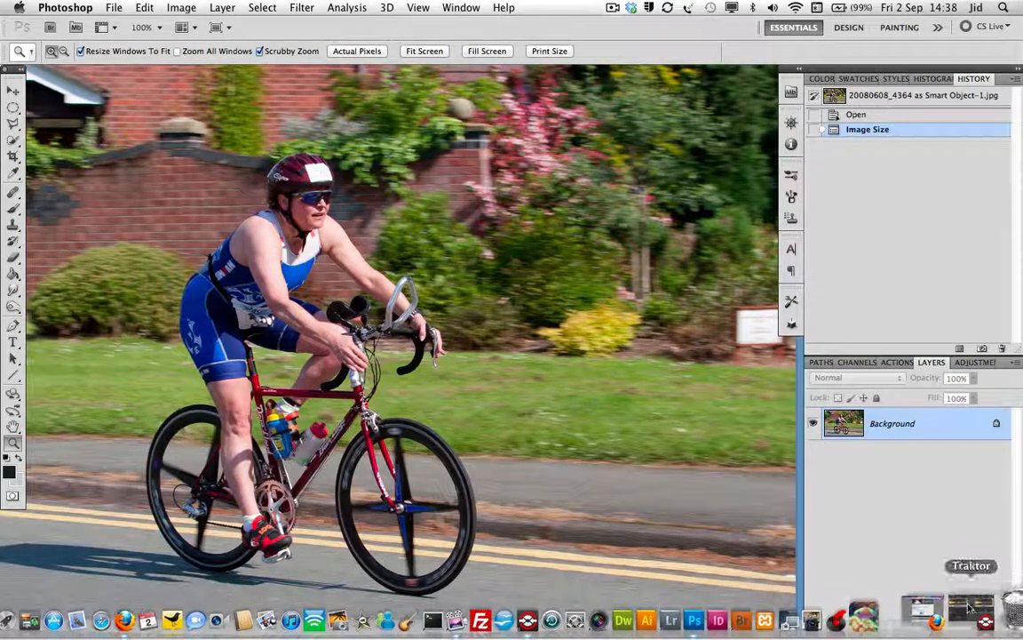
pyautogui.click(961, 608)
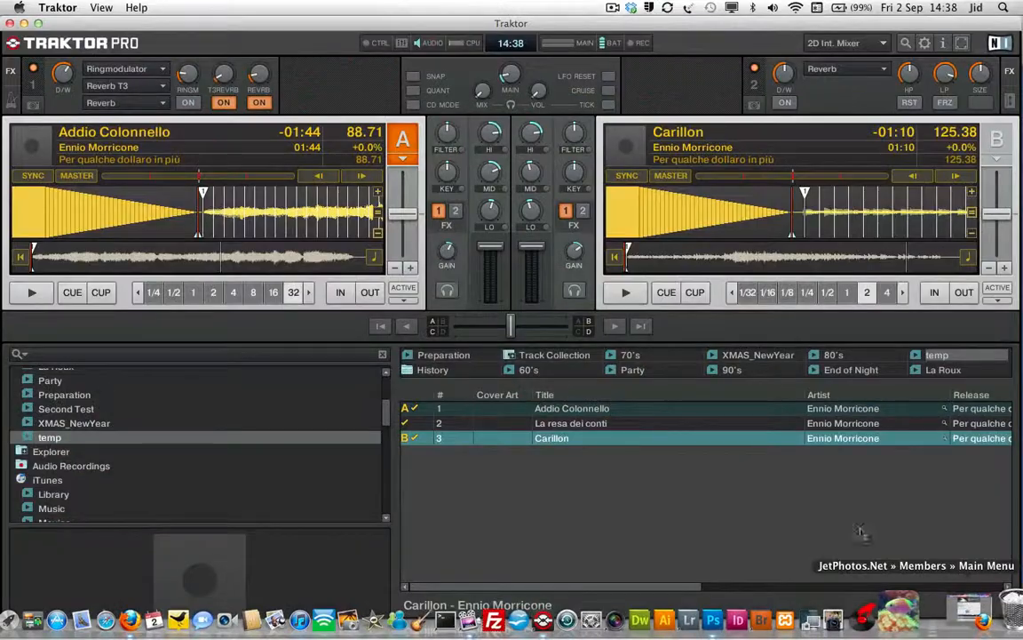
pyautogui.click(625, 294)
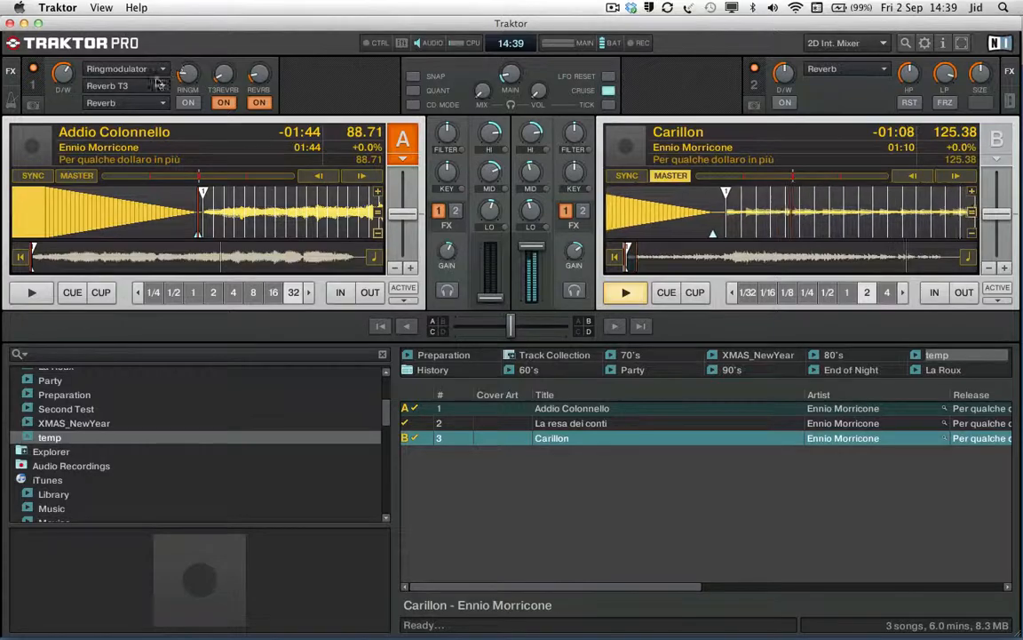
pyautogui.hotkey('ctrl', 'Up')
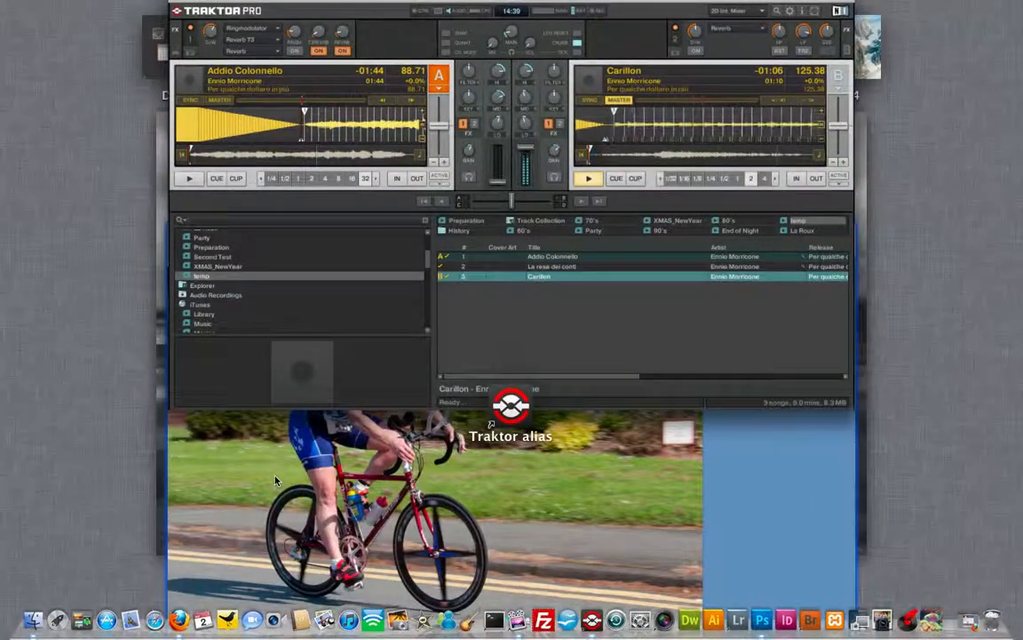
pyautogui.click(270, 463)
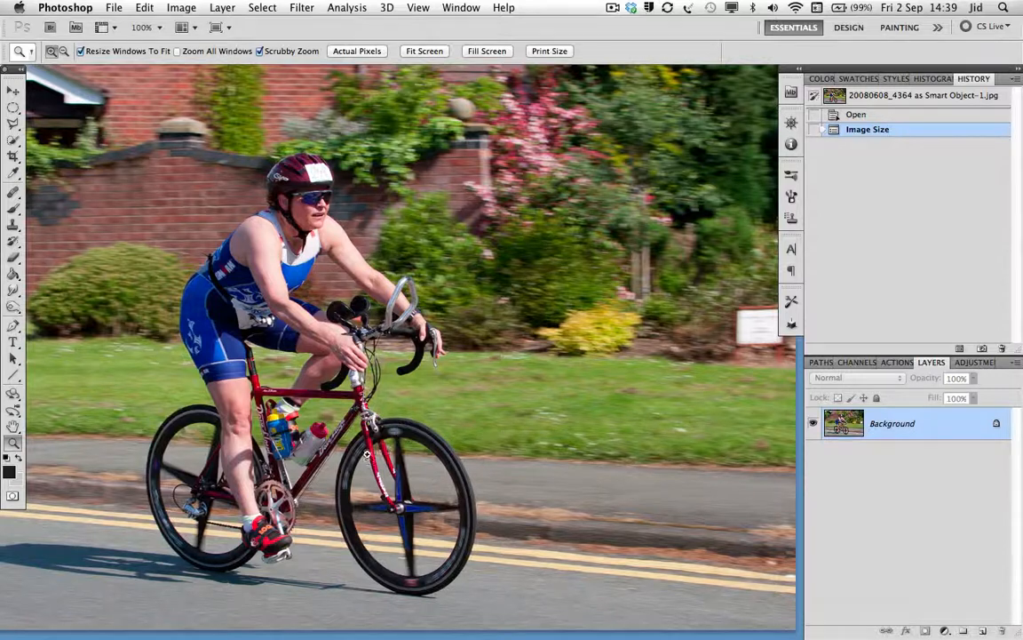
# Select the rider's shorts, torso, head and upper arms using the Quick Selection tool with a brush size of 45.
pyautogui.hscroll(-5, 315, 439)
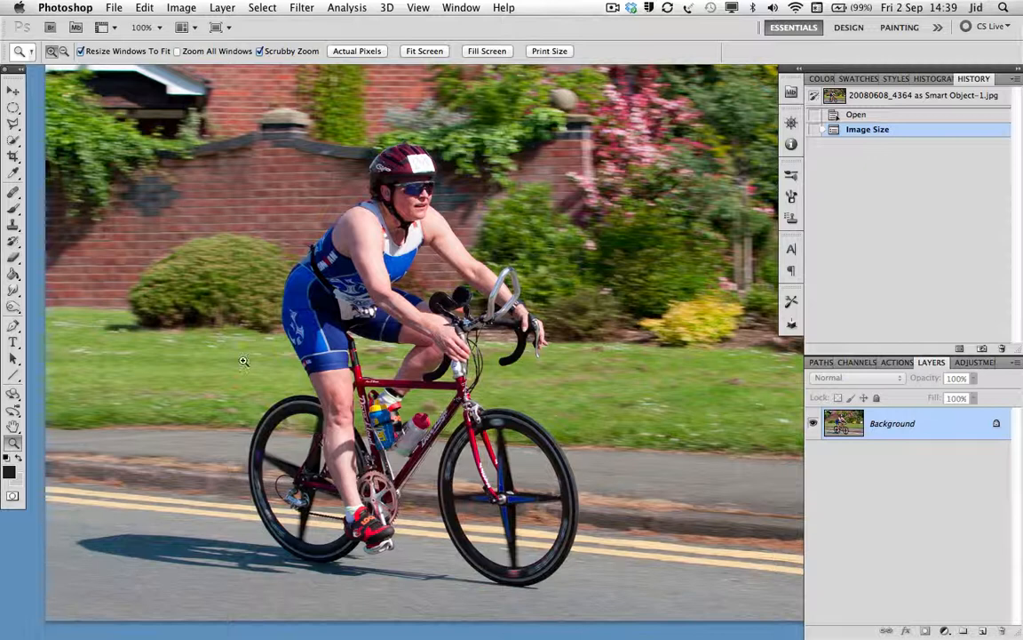
pyautogui.click(14, 140)
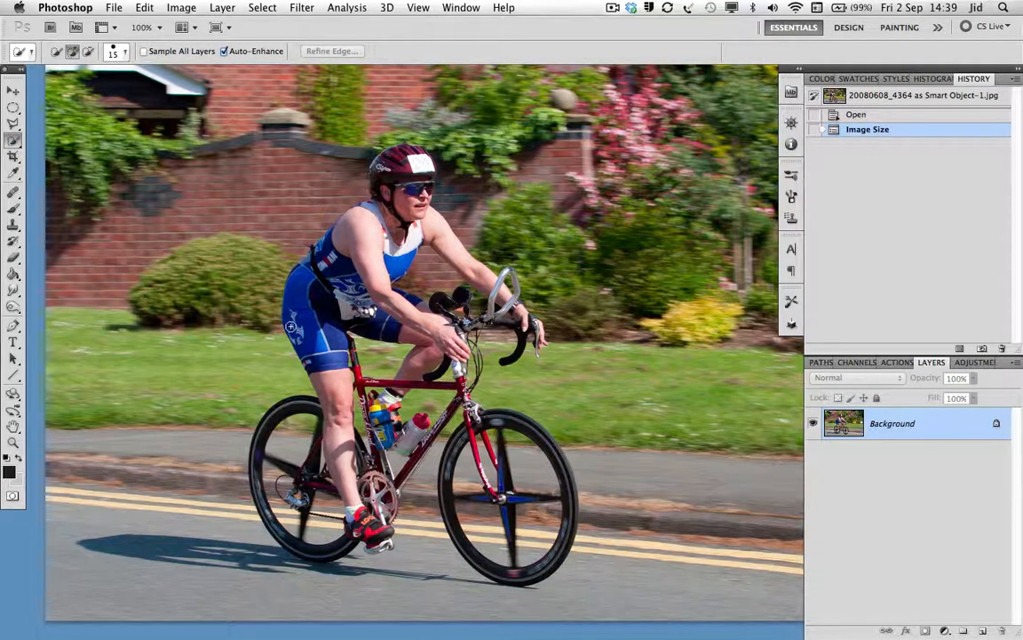
pyautogui.press(']')
pyautogui.press(']')
pyautogui.press(']')
pyautogui.press(']')
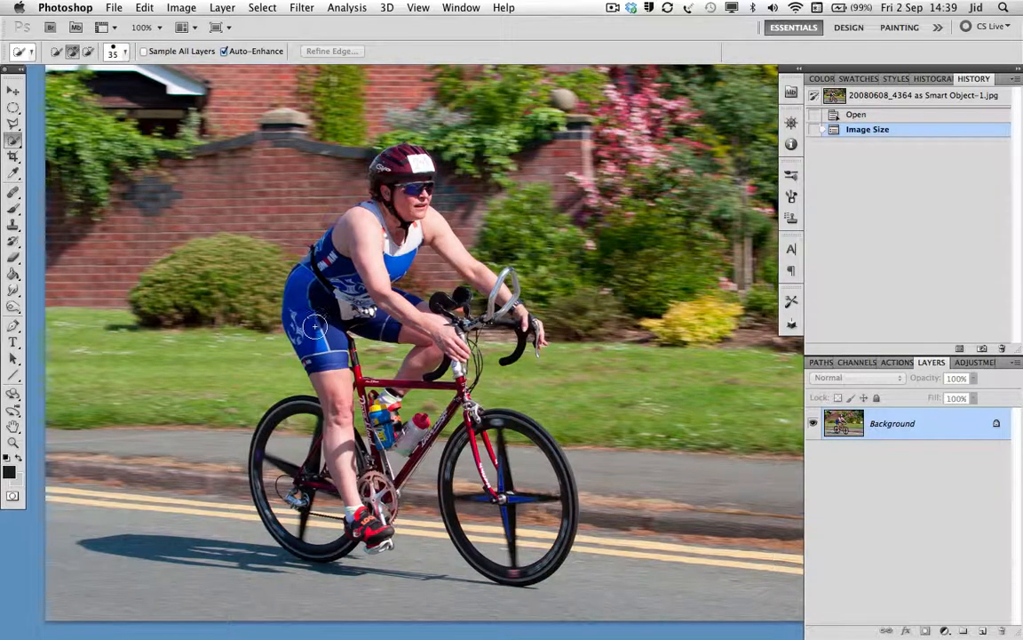
pyautogui.press(']')
pyautogui.moveTo(306, 326); pyautogui.dragTo(335, 270)
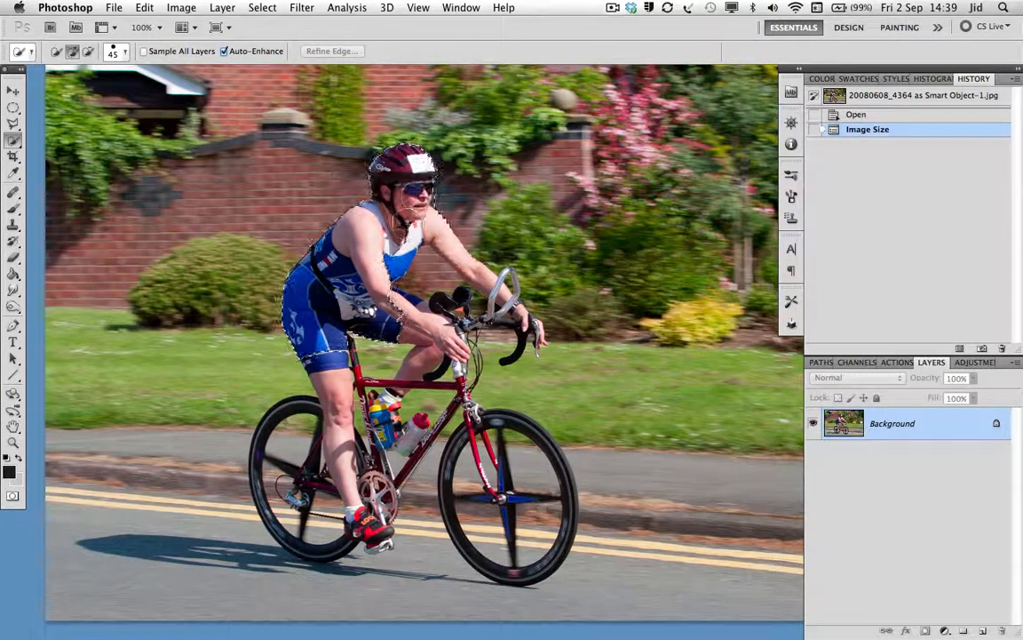
pyautogui.moveTo(412, 206); pyautogui.dragTo(390, 258)
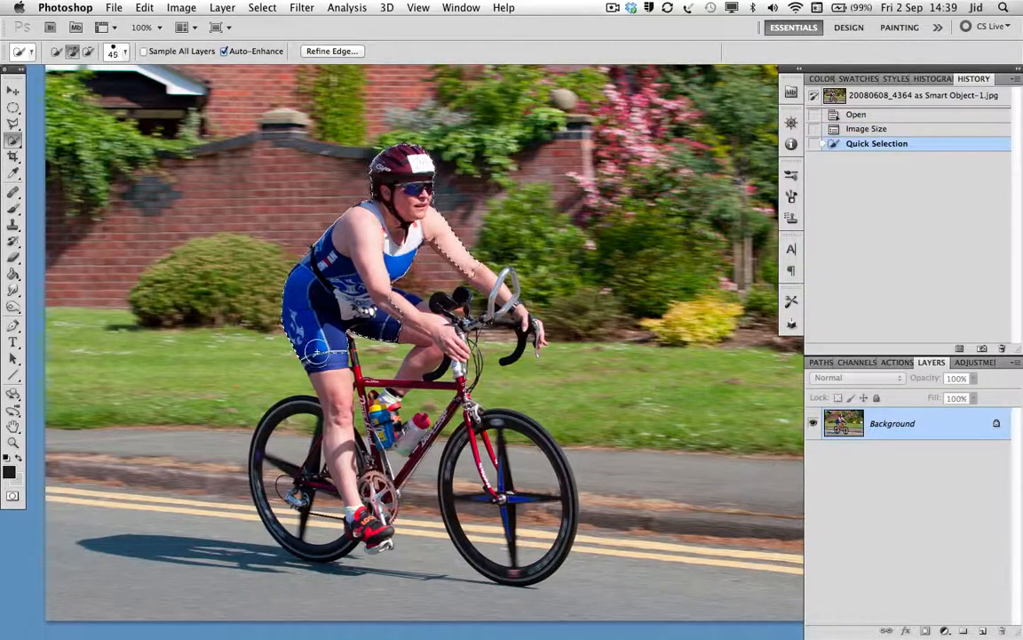
# Add the rider's near leg, far leg and forearm area to the selection with a brush size of 35.
pyautogui.press('[')
pyautogui.press('[')
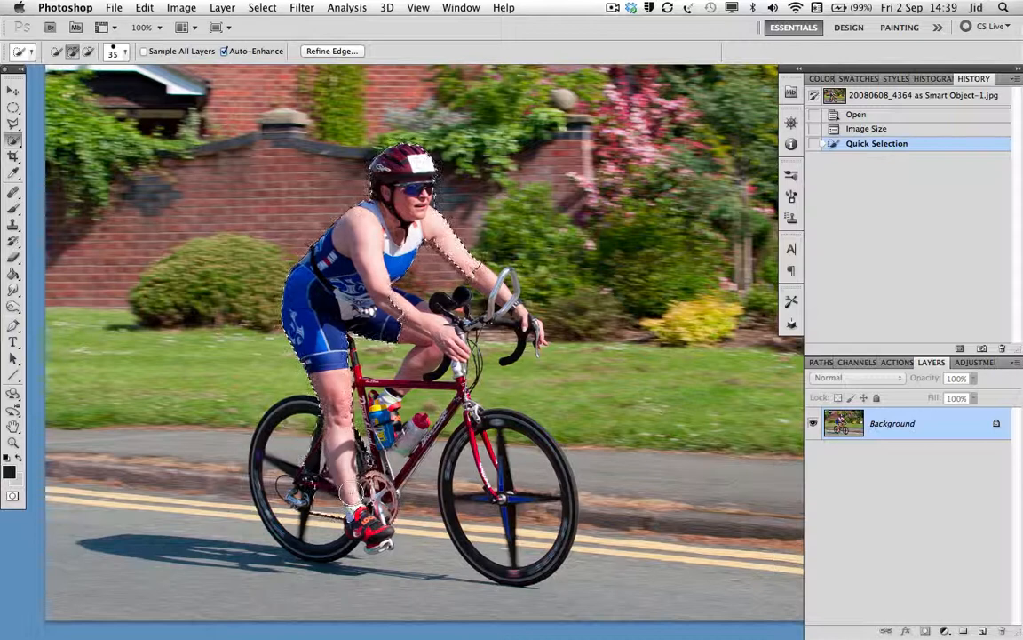
pyautogui.click(335, 426)
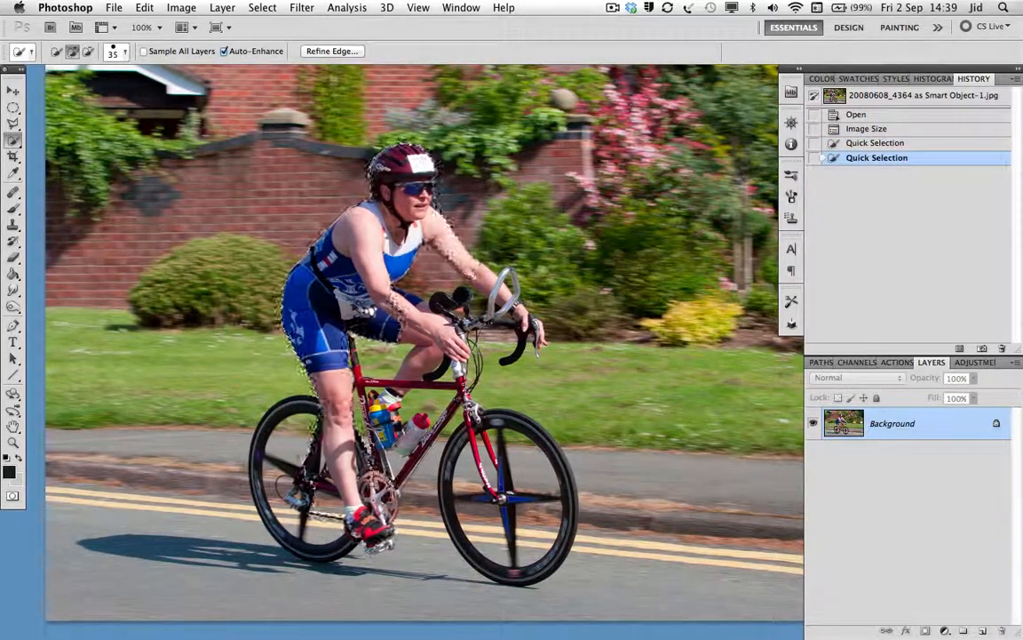
pyautogui.click(403, 342)
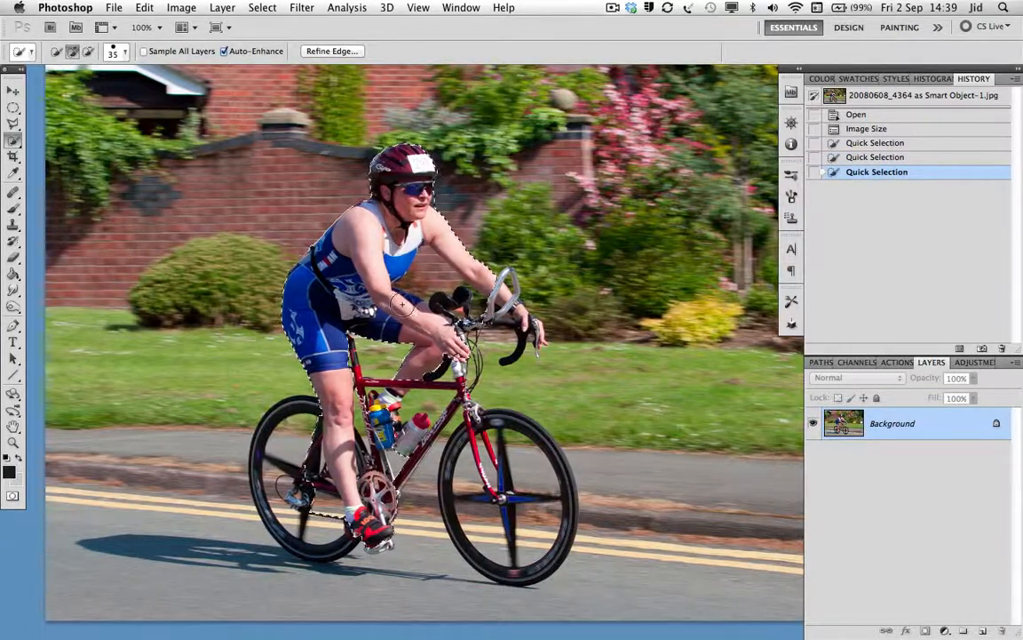
pyautogui.click(409, 312)
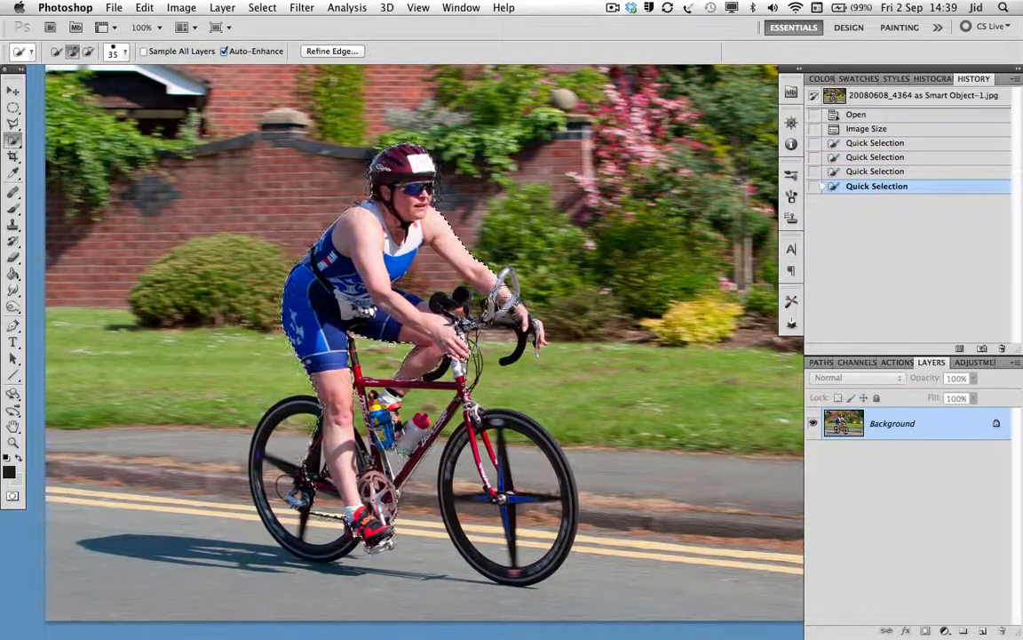
# Add the bike's frame, front wheel, rear wheel and bottle area to the selection with a brush size of 30.
pyautogui.click(472, 417)
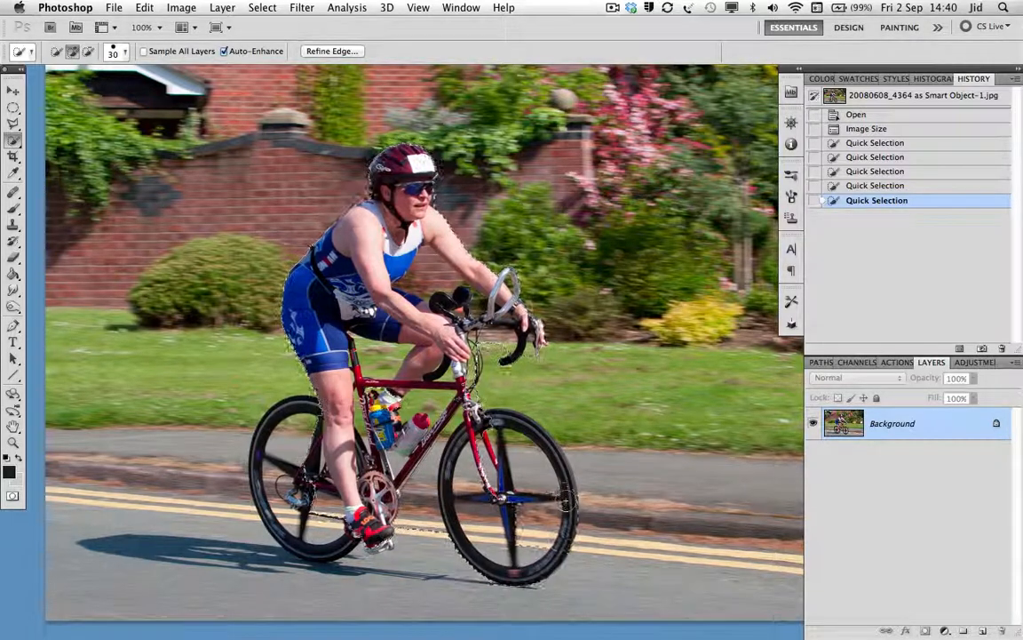
pyautogui.click(520, 424)
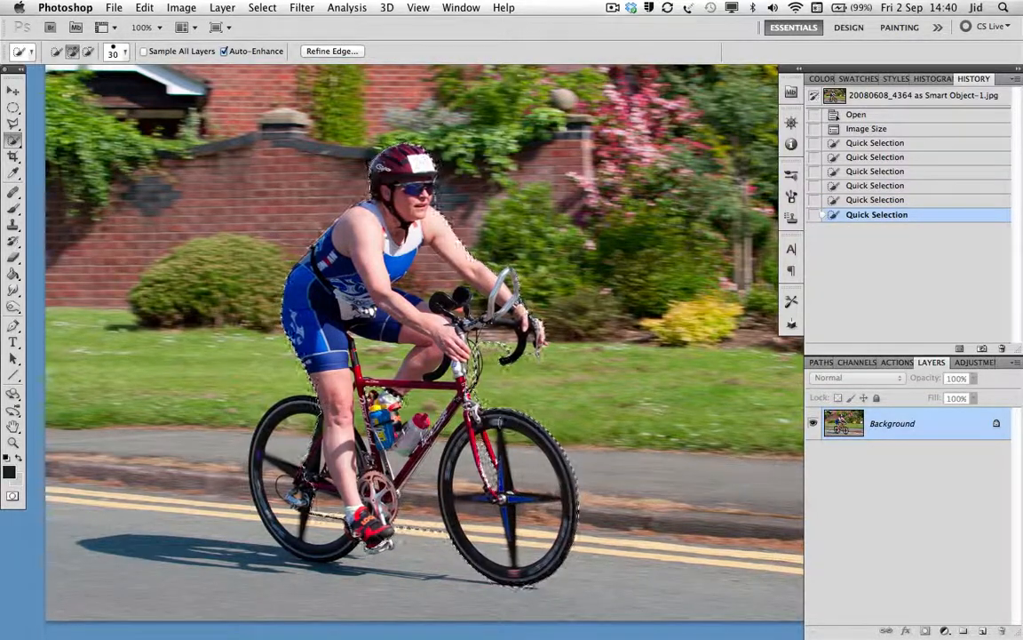
pyautogui.click(348, 533)
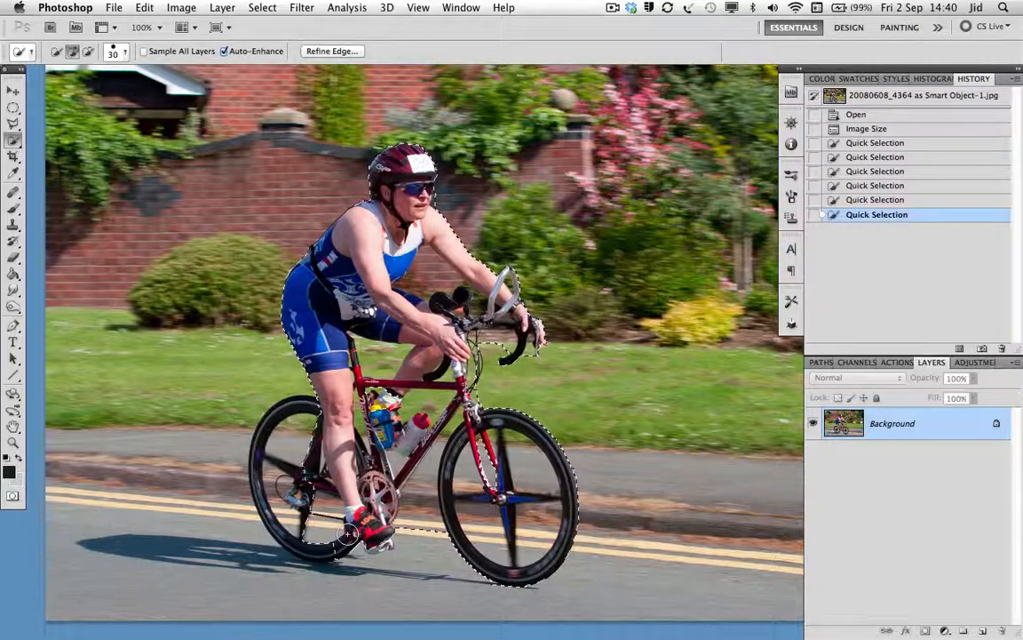
pyautogui.click(291, 401)
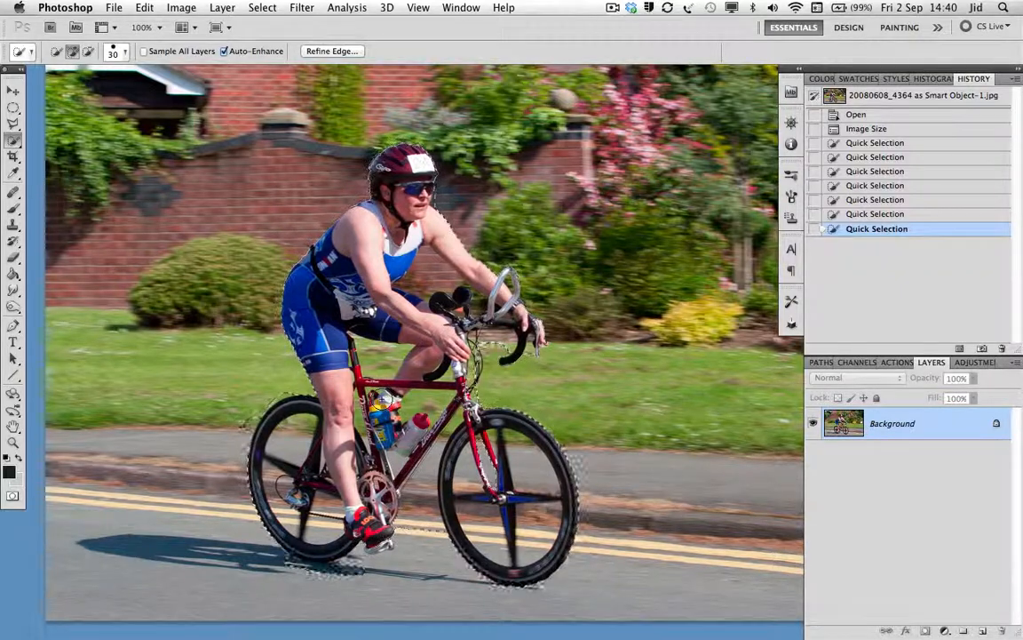
pyautogui.click(382, 401)
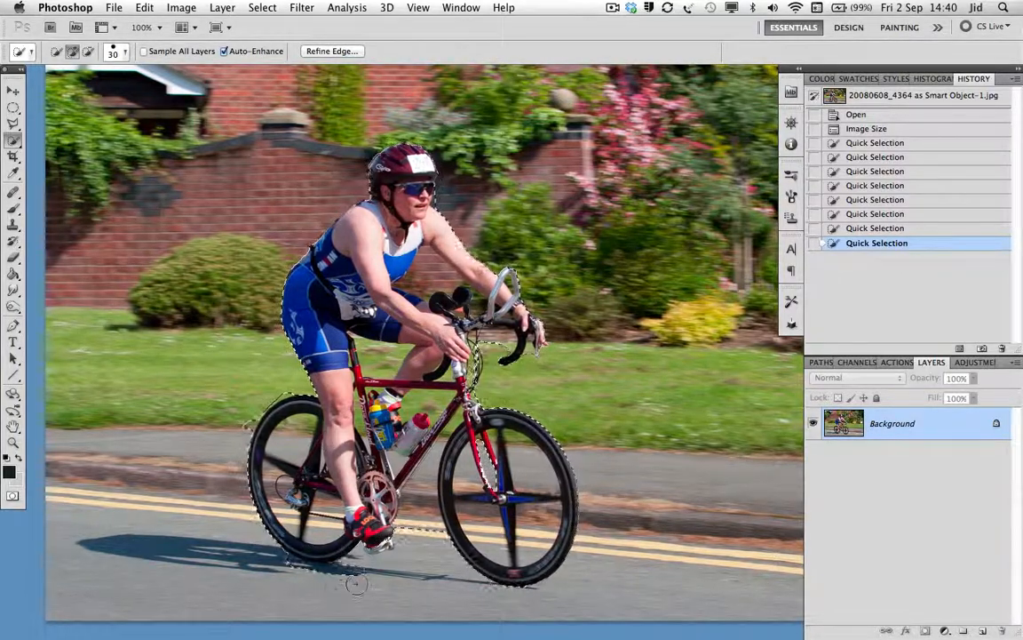
# Subtract the stray road below the rear wheel and the grass above and behind it from the selection.
pyautogui.press('alt')
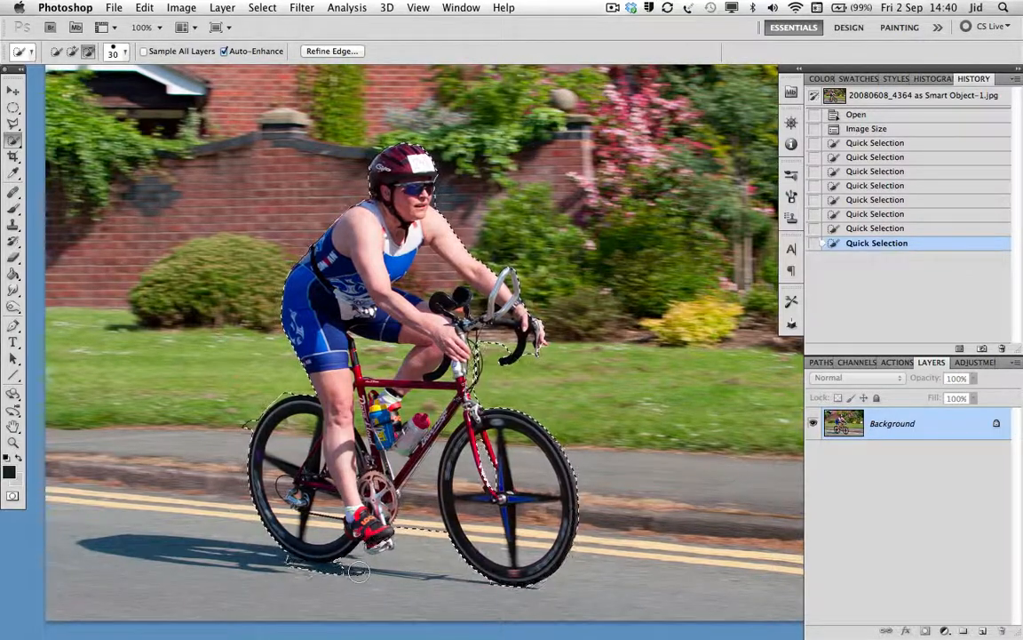
pyautogui.keyDown('alt'); pyautogui.click(358, 571); pyautogui.keyUp('alt')
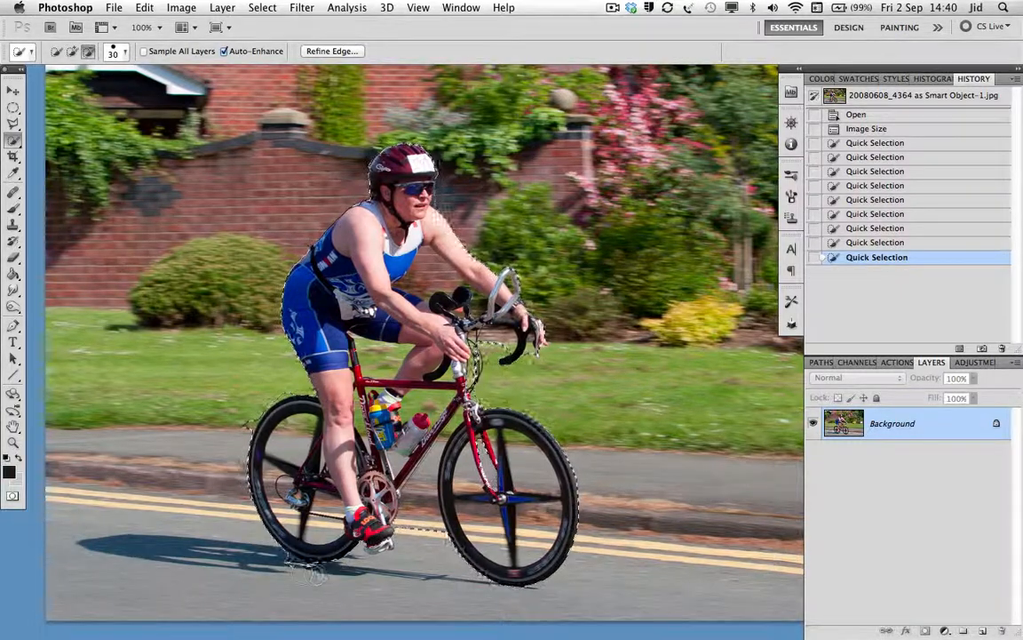
pyautogui.keyDown('alt'); pyautogui.click(283, 565); pyautogui.keyUp('alt')
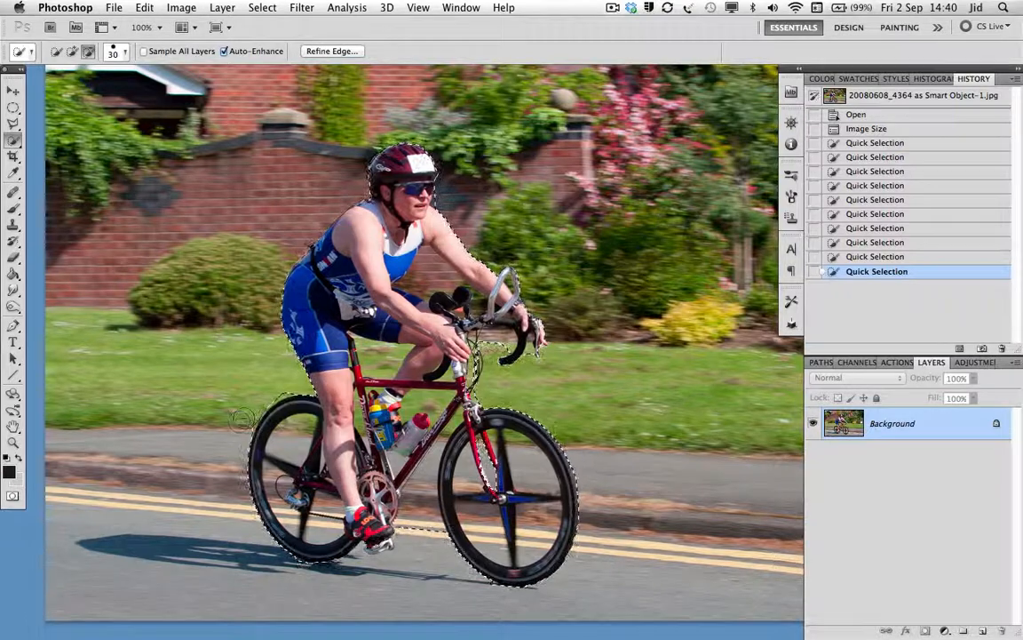
pyautogui.click(277, 387)
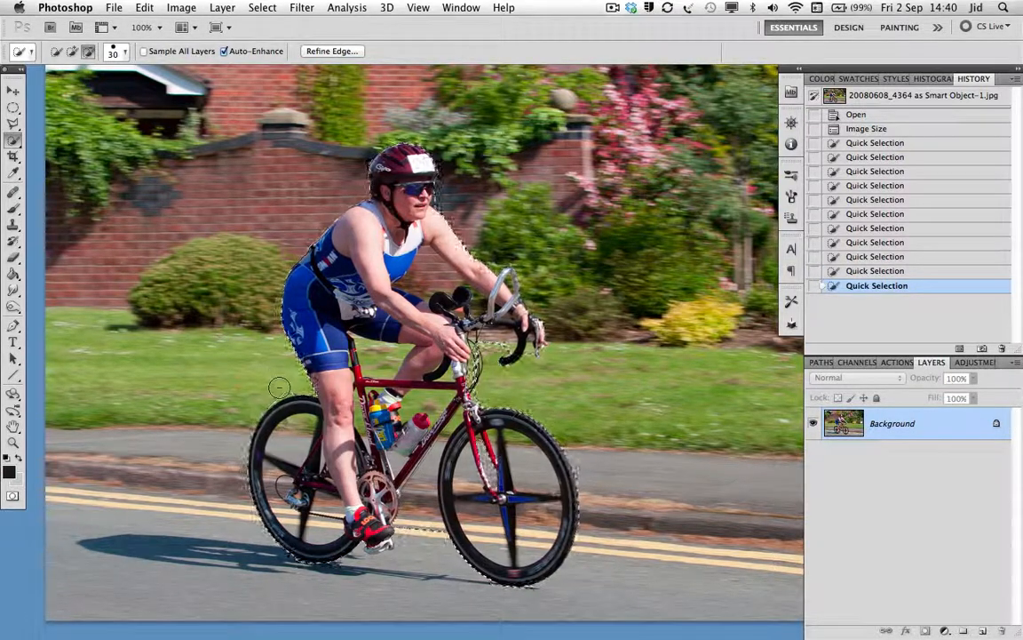
pyautogui.keyDown('alt'); pyautogui.click(279, 387); pyautogui.keyUp('alt')
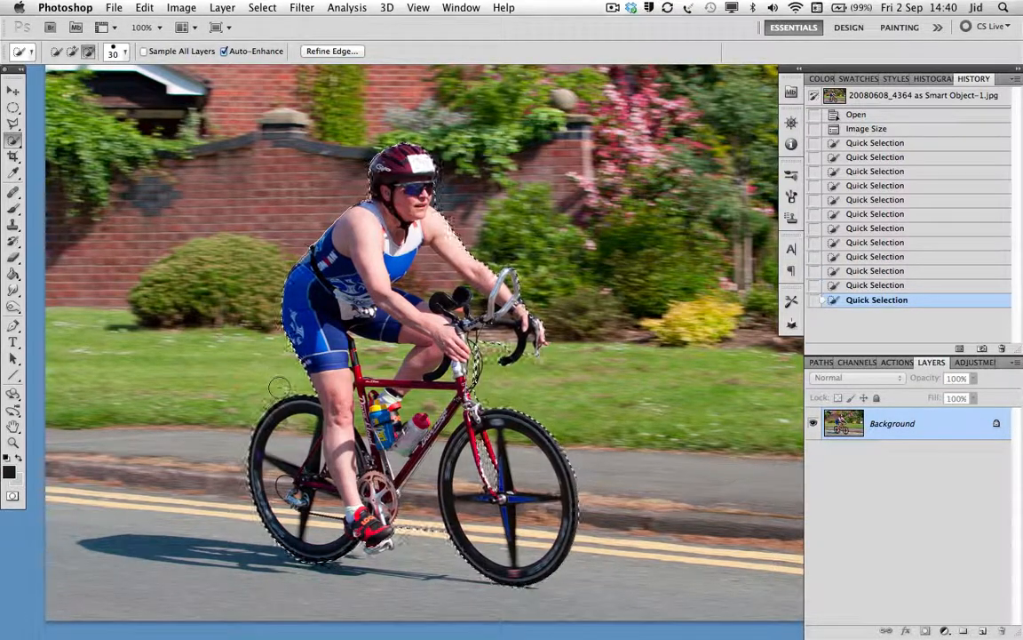
# Subtract the background between the spokes in the forward half of the front wheel from the selection.
pyautogui.keyDown('alt'); pyautogui.click(538, 541); pyautogui.keyUp('alt')
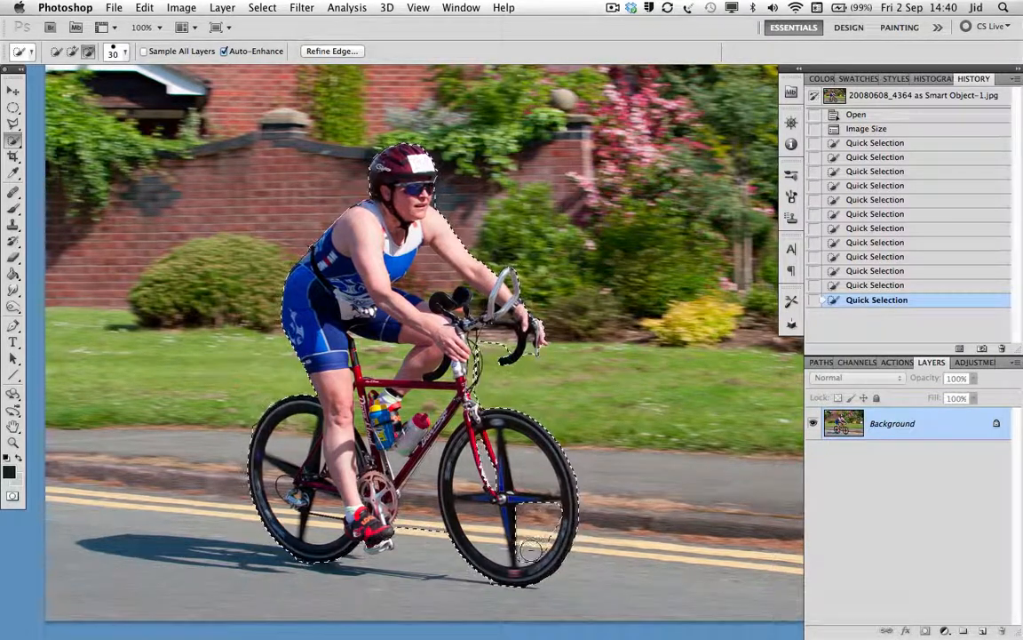
pyautogui.keyDown('alt'); pyautogui.click(540, 539); pyautogui.keyUp('alt')
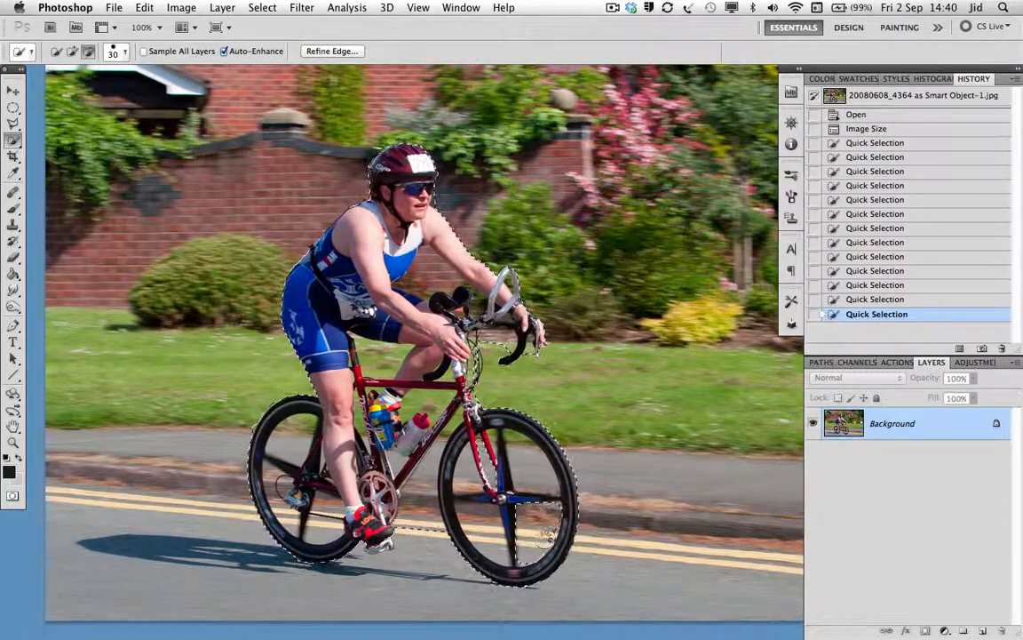
pyautogui.keyDown('alt'); pyautogui.click(548, 536); pyautogui.keyUp('alt')
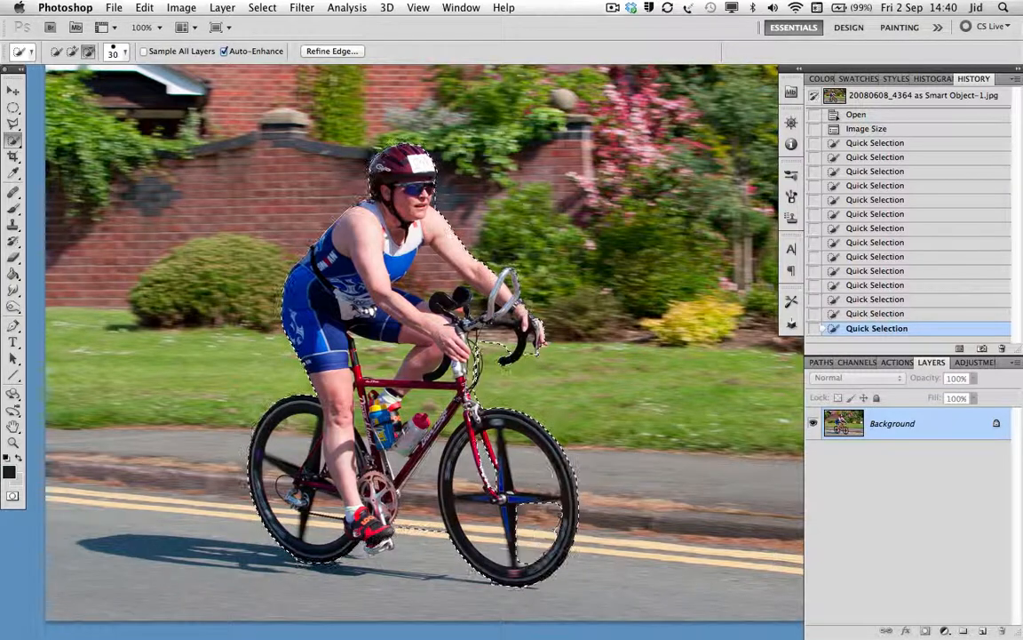
pyautogui.keyDown('alt'); pyautogui.click(527, 450); pyautogui.keyUp('alt')
# Subtract the leftover background beside the upper spoke and in the rearward half of the front wheel, using a brush size of 15.
pyautogui.press('[')
pyautogui.press('[')
pyautogui.press('[')
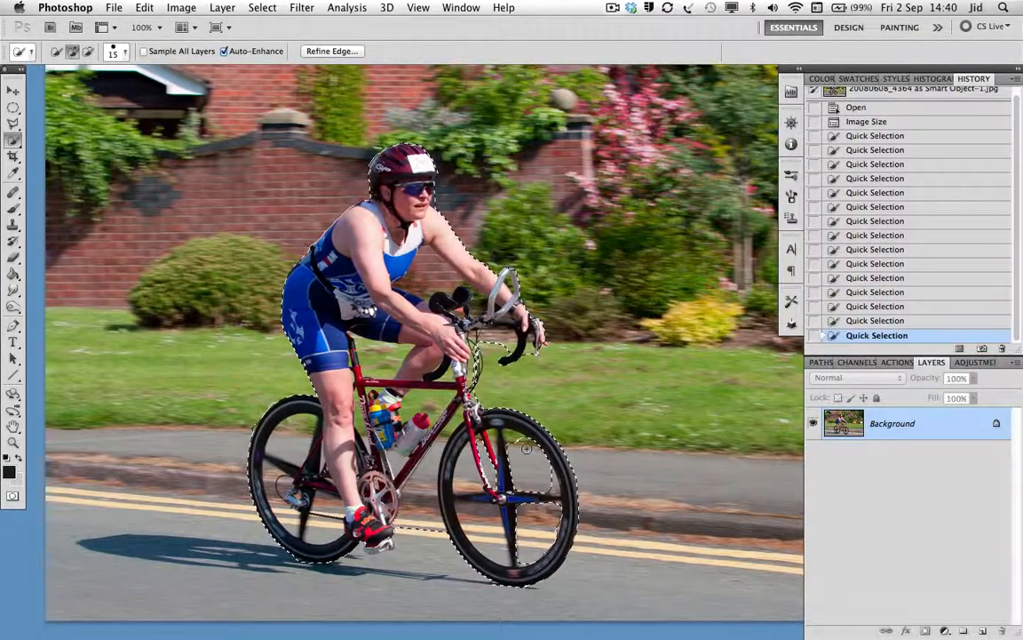
pyautogui.press('alt')
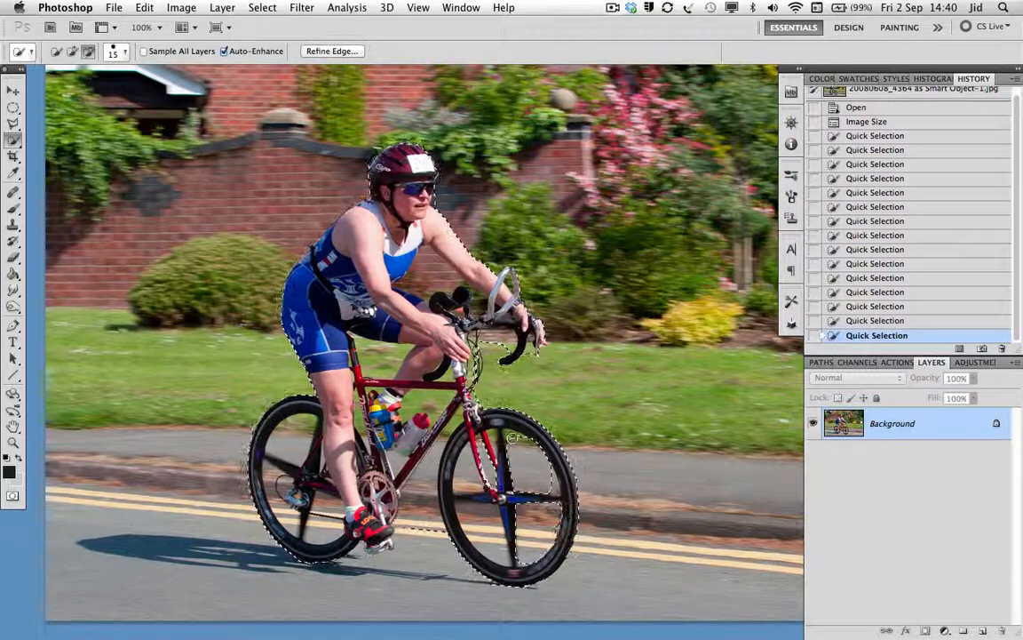
pyautogui.keyDown('alt'); pyautogui.click(511, 436); pyautogui.keyUp('alt')
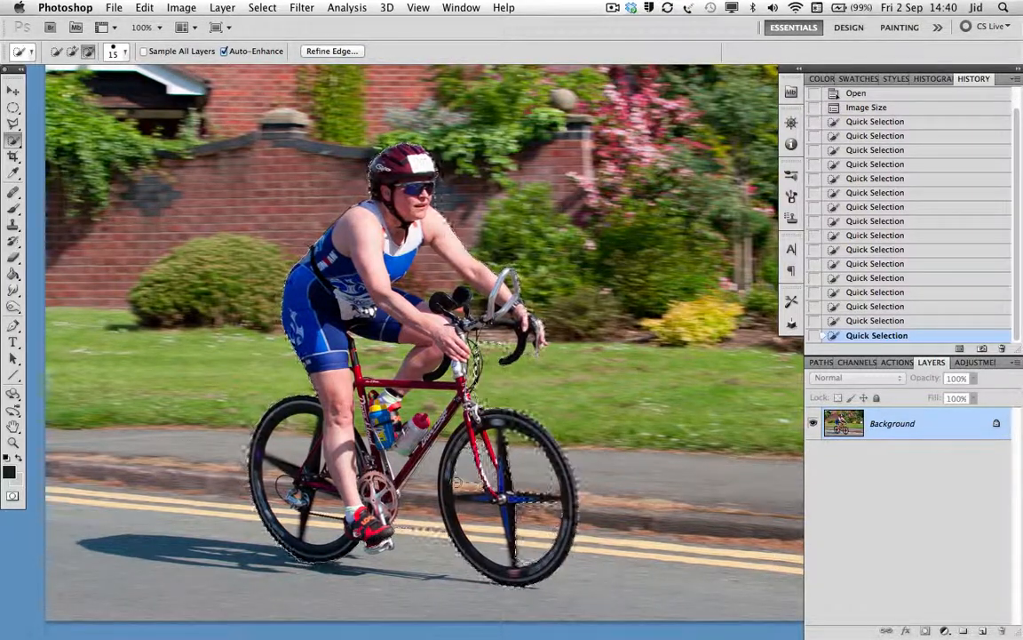
pyautogui.moveTo(458, 482); pyautogui.dragTo(483, 445)
pyautogui.moveTo(471, 511); pyautogui.dragTo(490, 549)
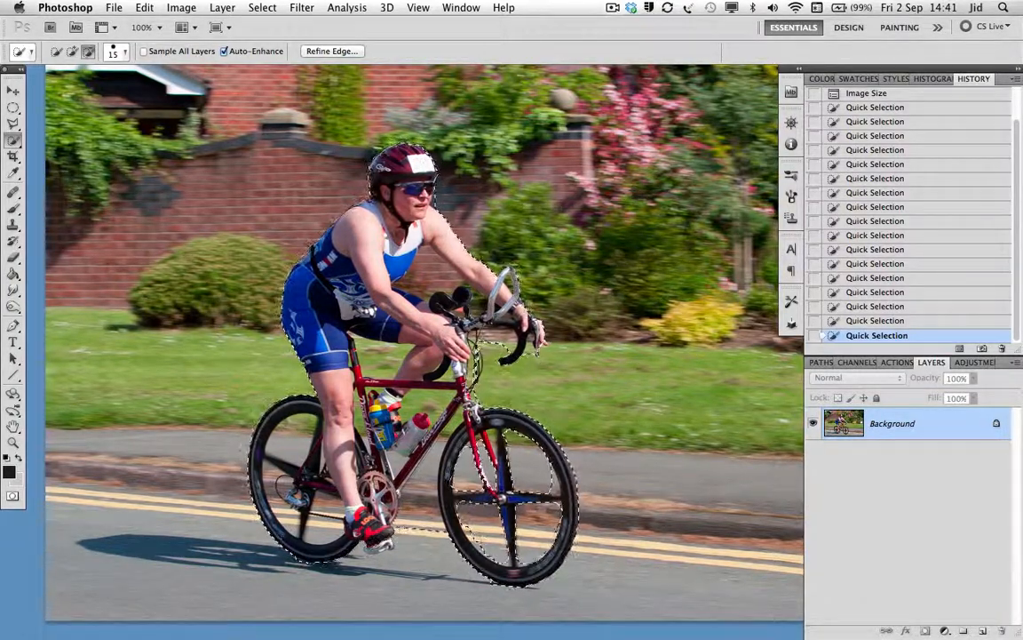
# Subtract the leftover background inside the front and rear wheels and the grass between the thighs and top tube from the selection.
pyautogui.moveTo(494, 444); pyautogui.dragTo(496, 464)
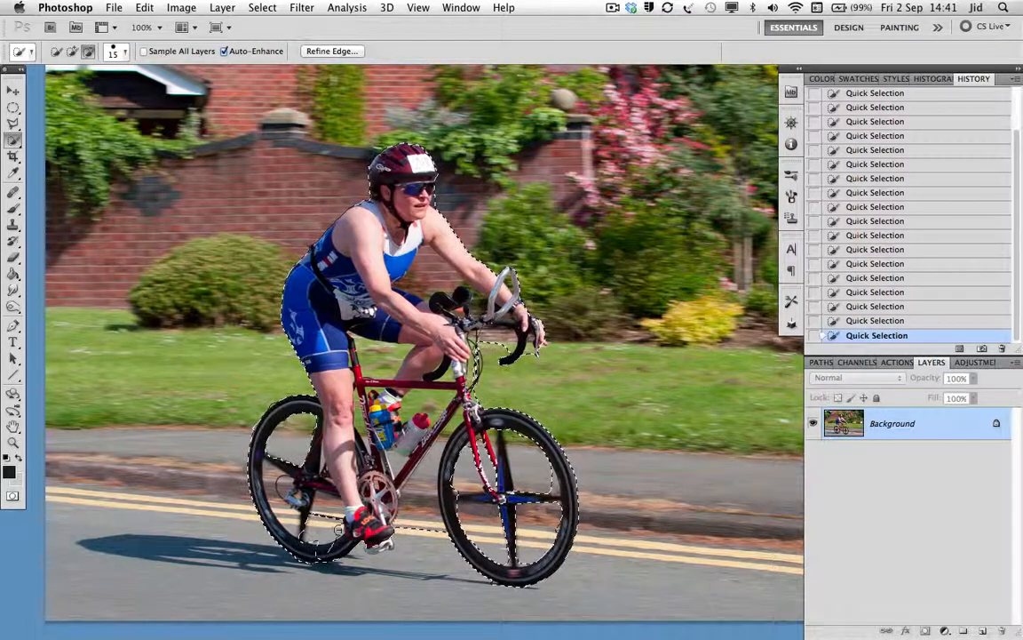
pyautogui.keyDown('alt'); pyautogui.click(339, 530); pyautogui.keyUp('alt')
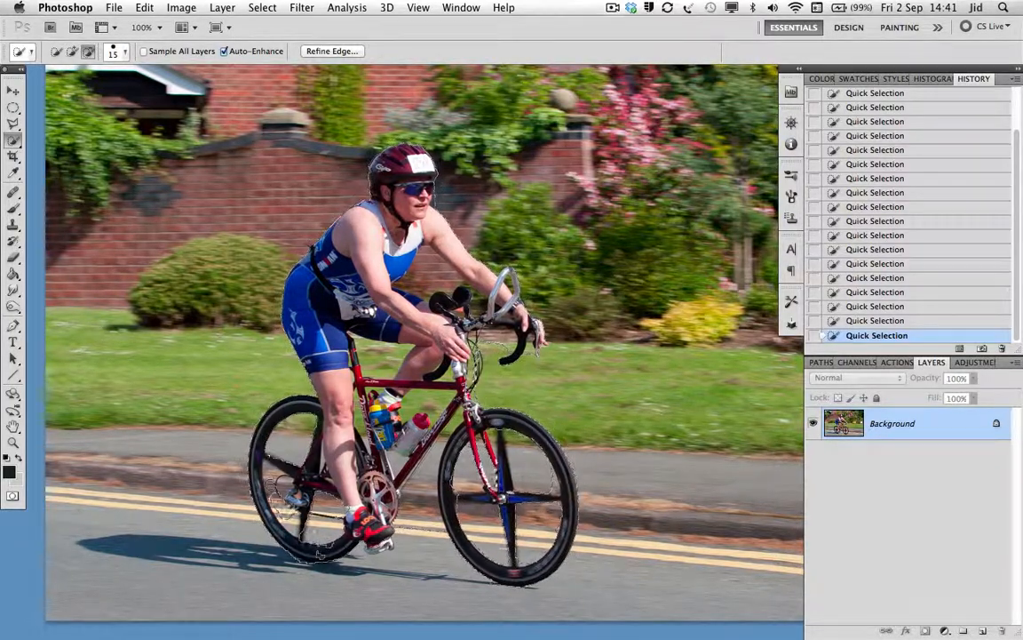
pyautogui.moveTo(270, 487); pyautogui.dragTo(285, 517)
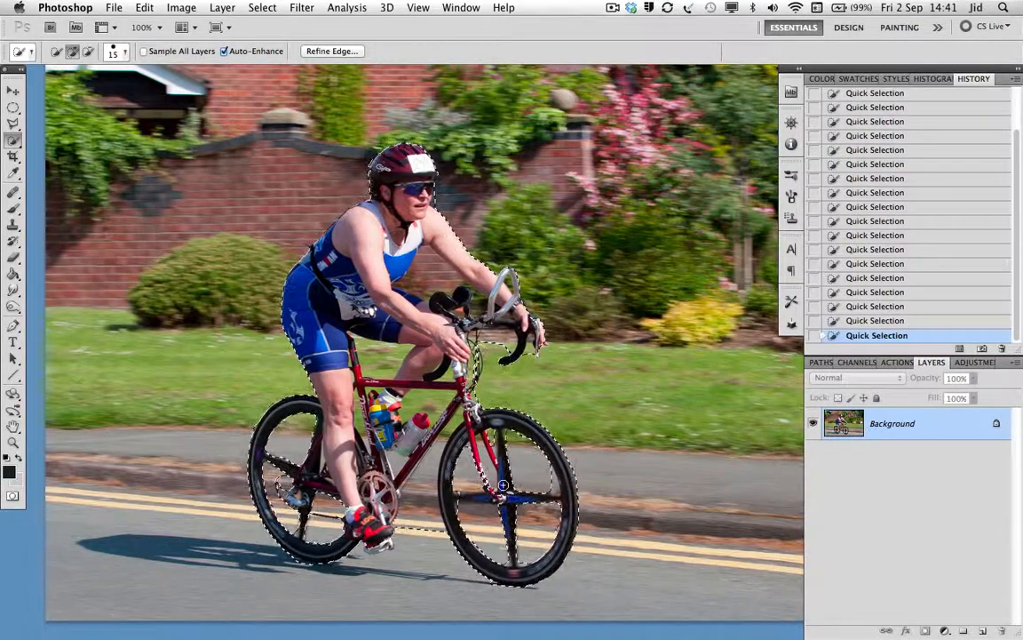
pyautogui.press('alt')
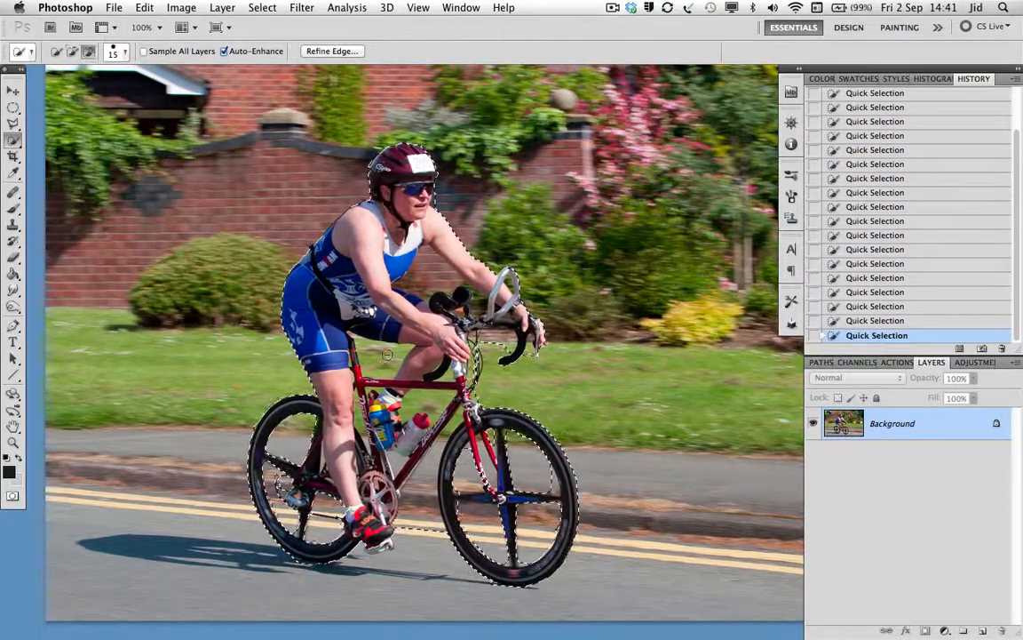
pyautogui.moveTo(388, 355); pyautogui.dragTo(367, 348)
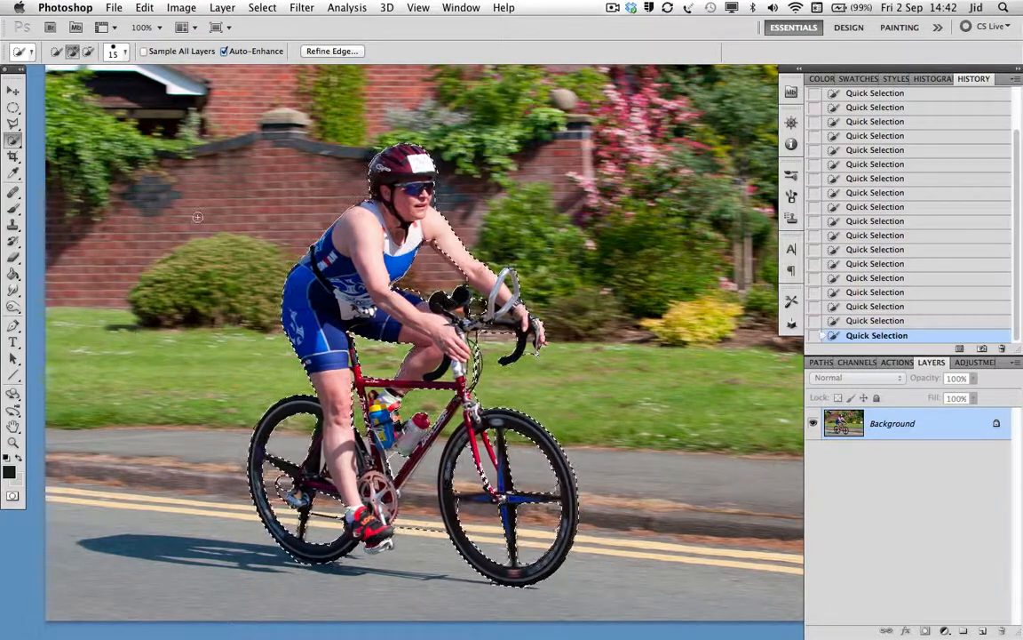
# Save the selection as a new channel named cycle1, and deselect it.
pyautogui.click(263, 8)
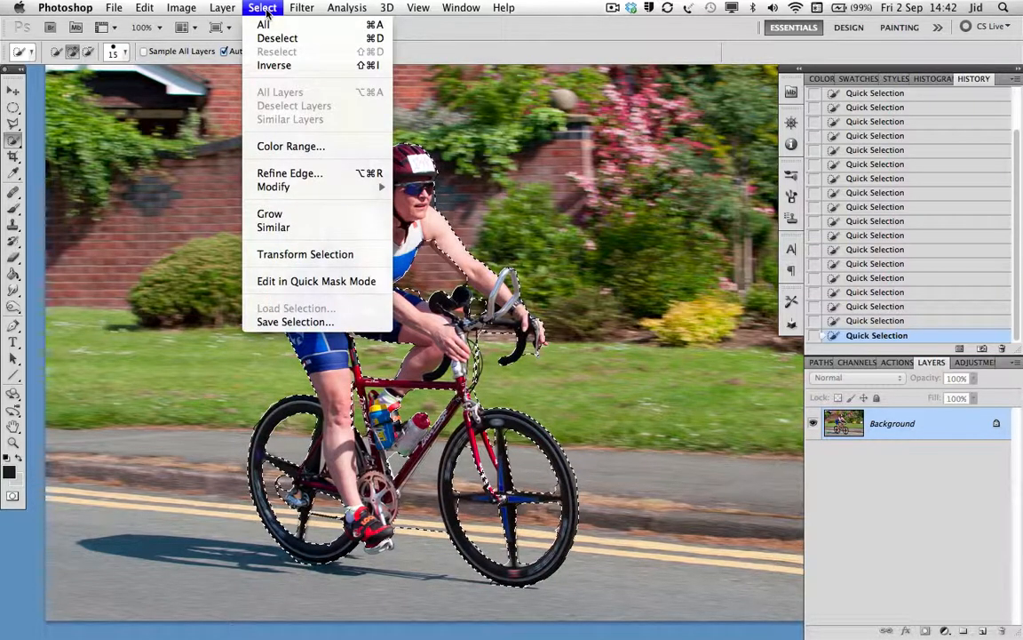
pyautogui.click(288, 323)
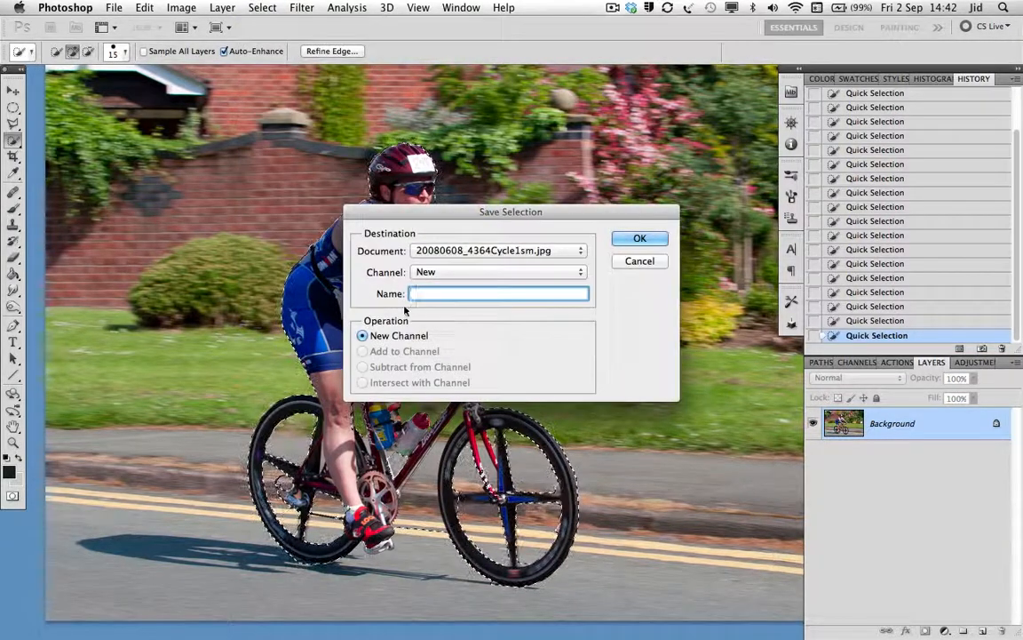
pyautogui.click(481, 275)
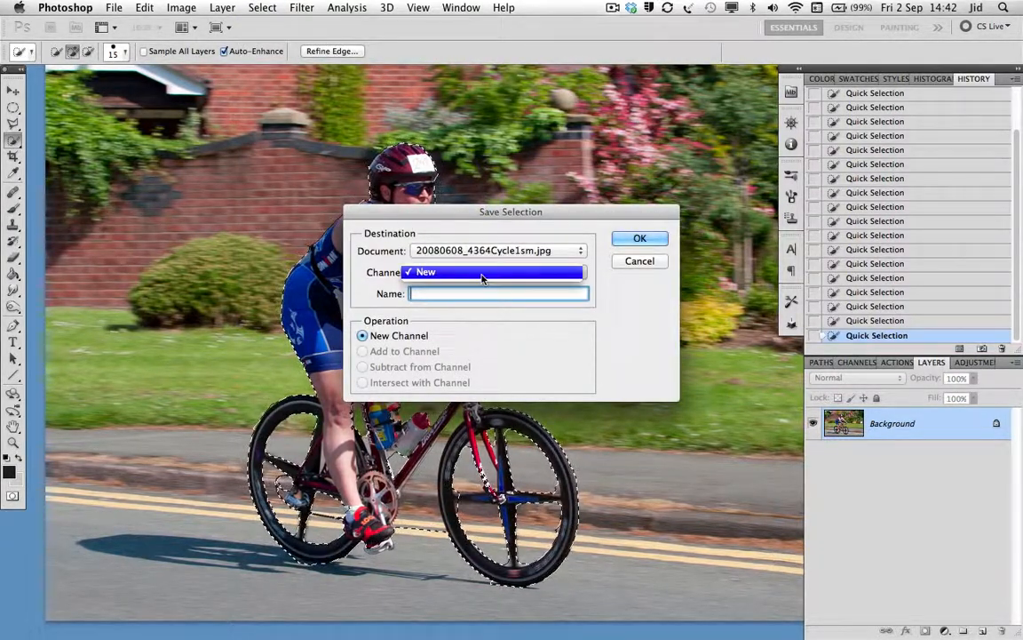
pyautogui.click(483, 277)
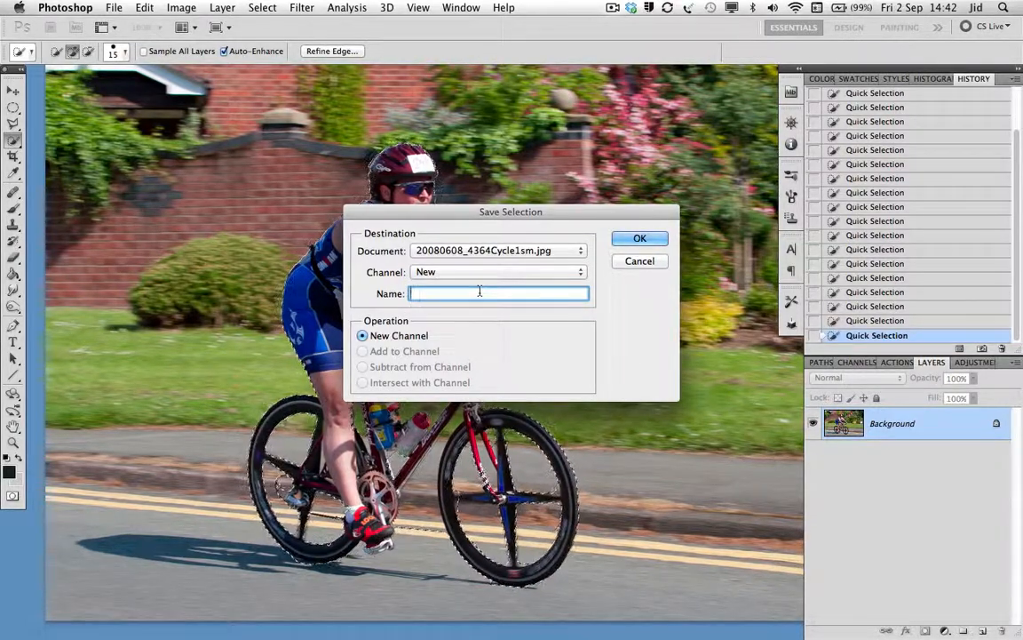
pyautogui.write('cyc')
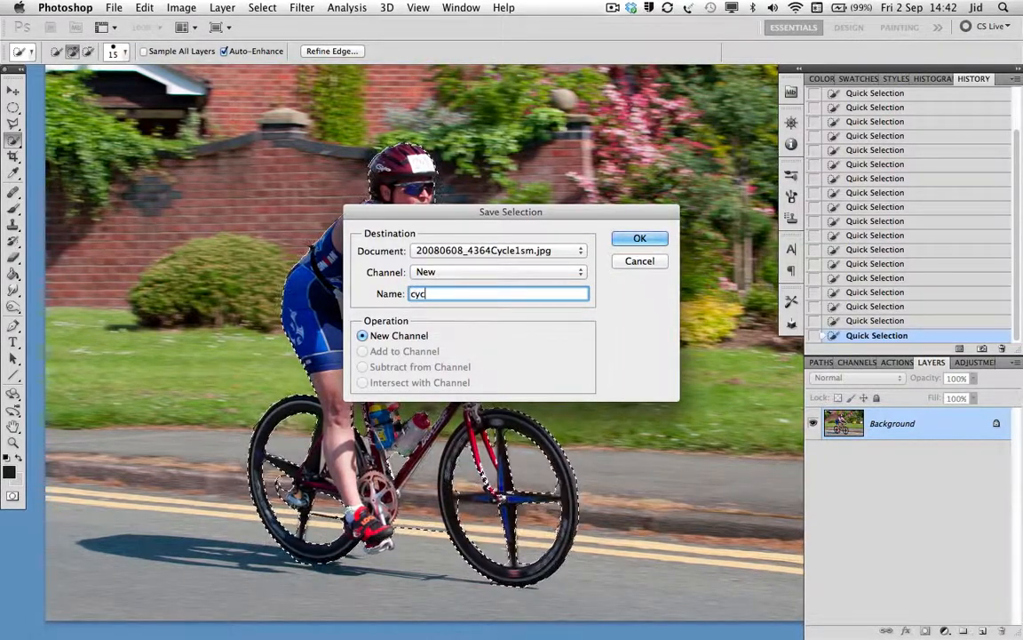
pyautogui.write('le1')
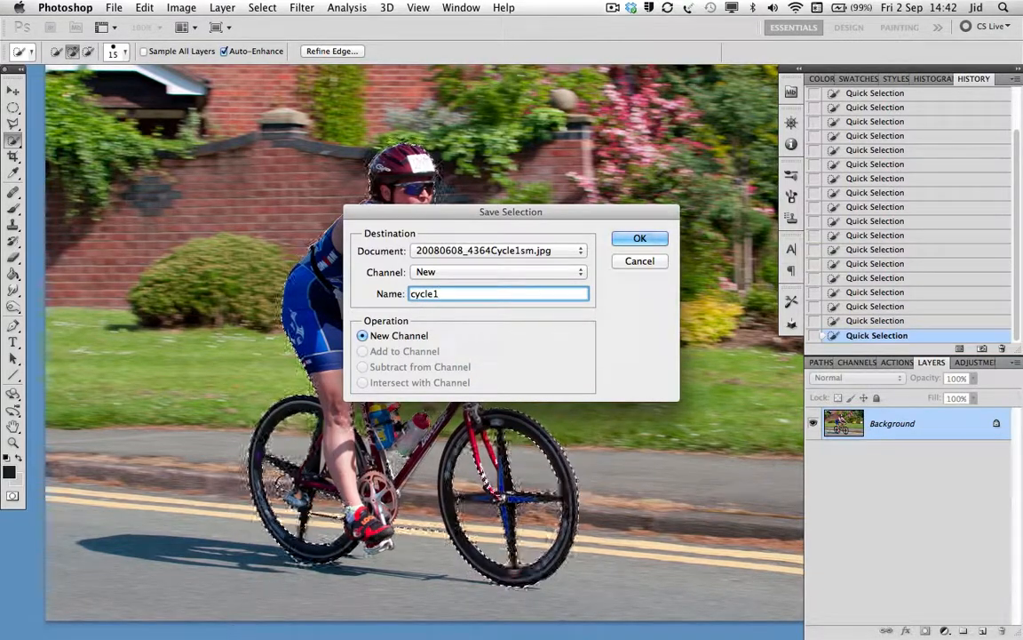
pyautogui.press('Return')
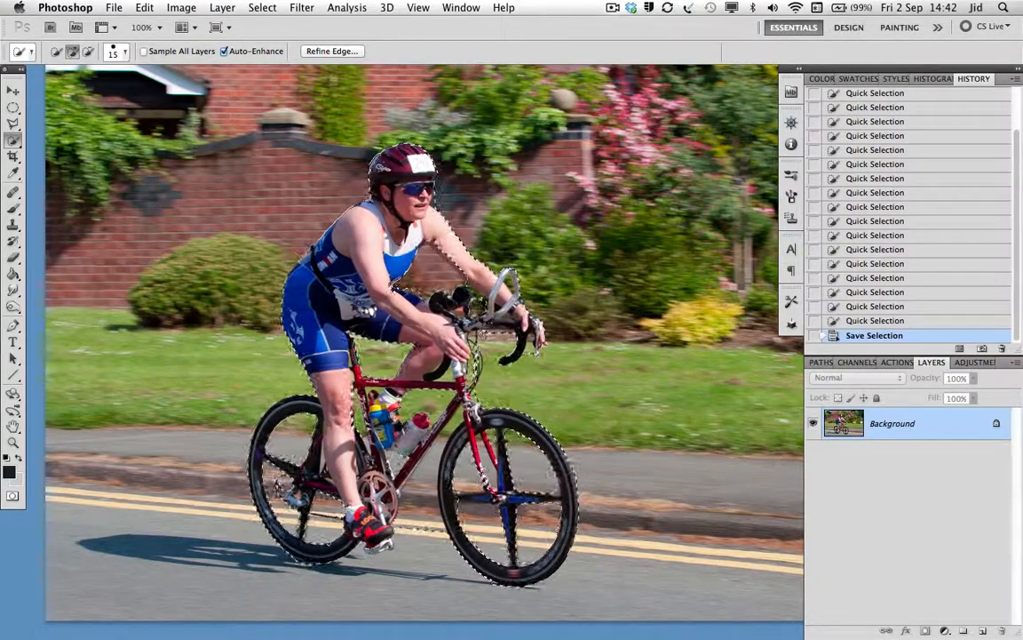
pyautogui.press('super+d')
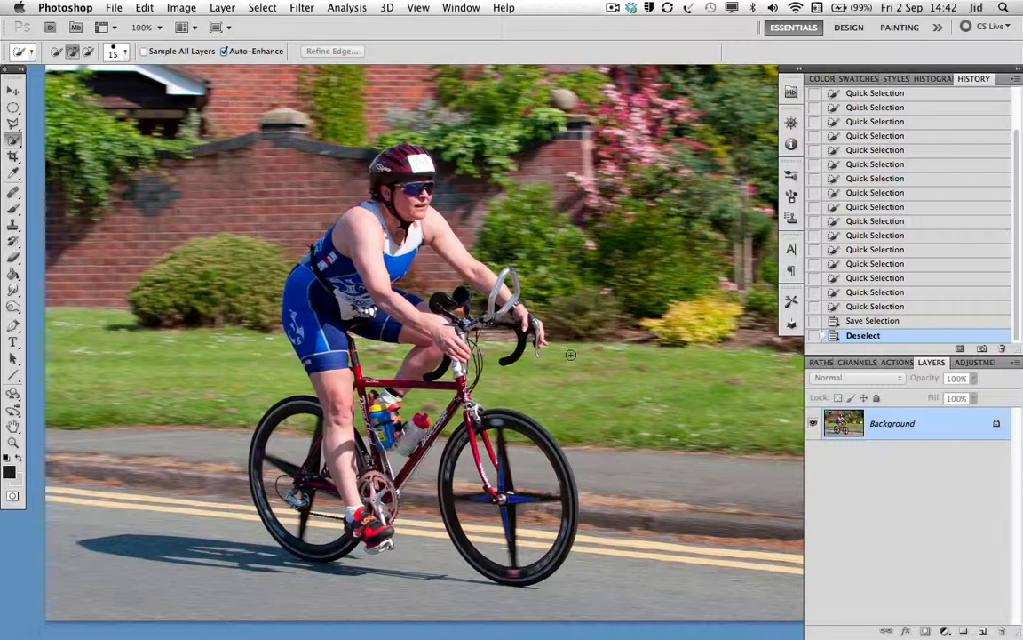
# Duplicate the whole Background layer onto a new layer above it.
pyautogui.press('z')
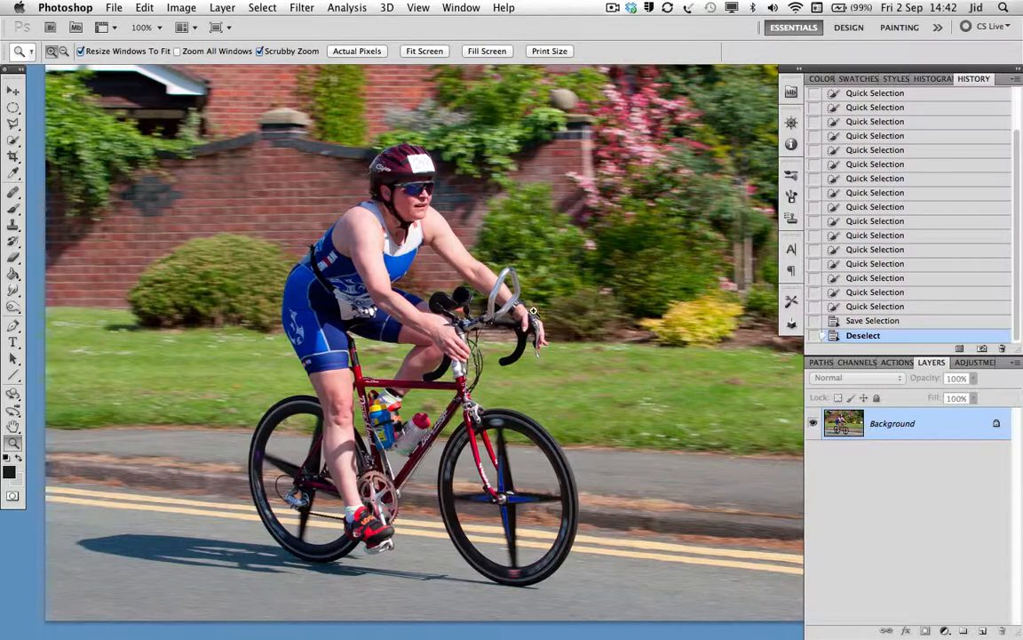
pyautogui.press('alt')
pyautogui.keyDown('alt'); pyautogui.click(549, 310); pyautogui.keyUp('alt')
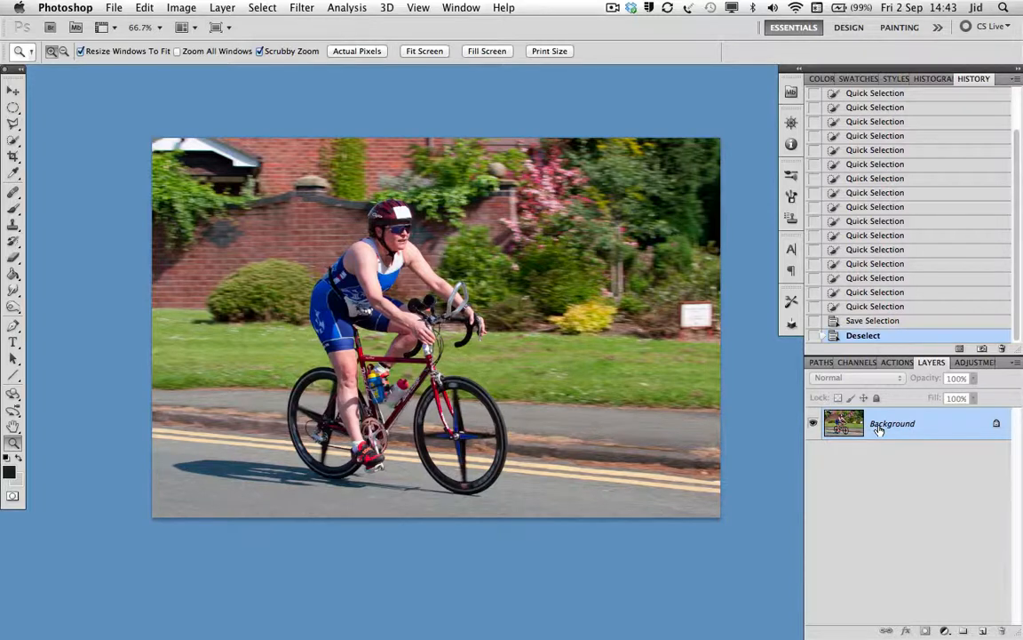
pyautogui.press('super+j')
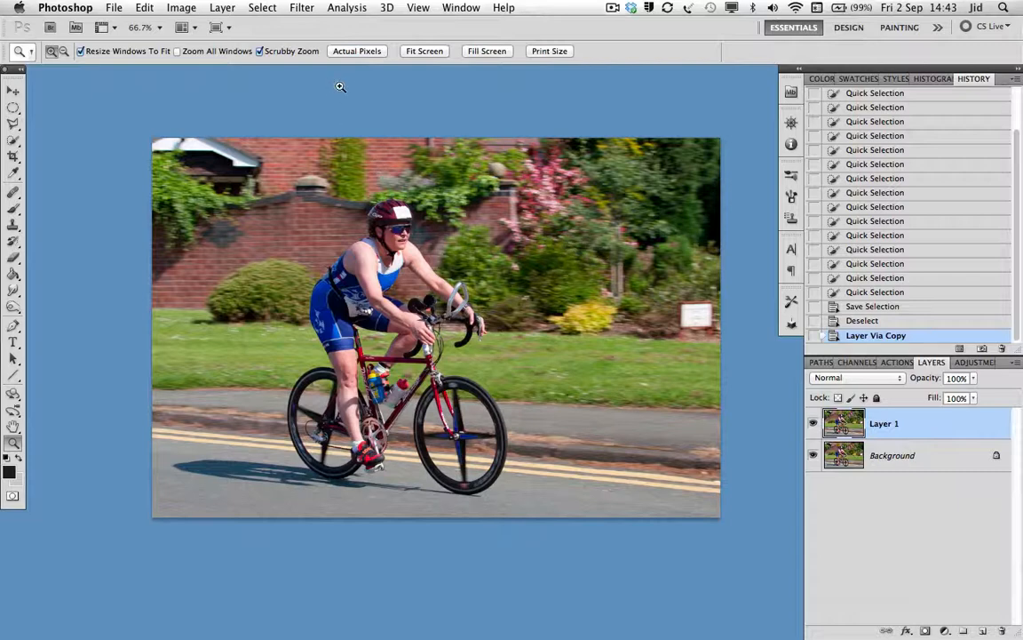
# Apply a Motion Blur to Layer 1 with an angle of -5° and a distance of 100 pixels.
pyautogui.click(302, 8)
pyautogui.moveTo(361, 162)
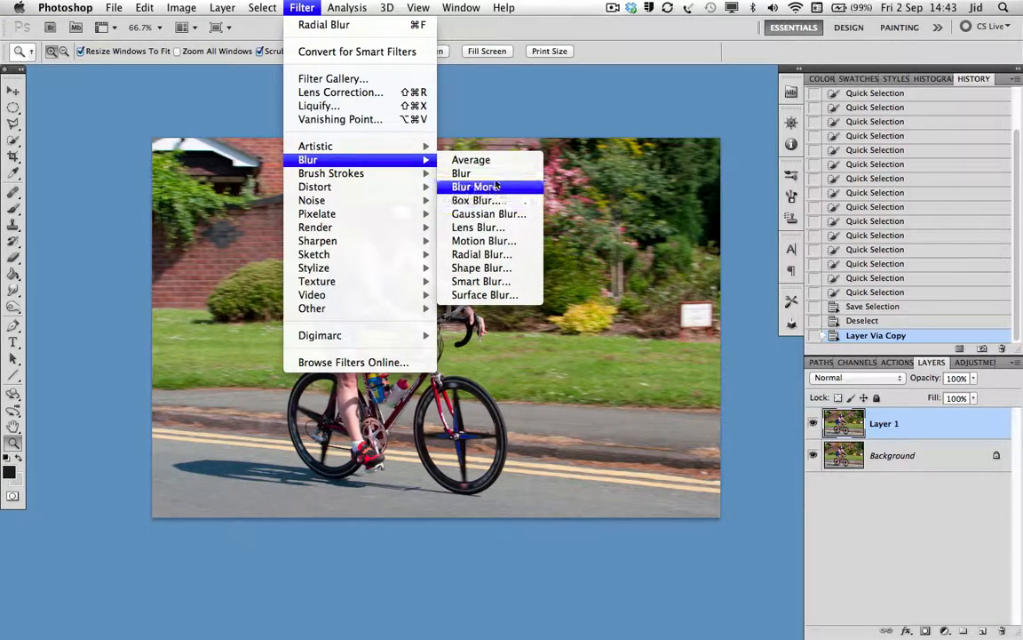
pyautogui.click(503, 242)
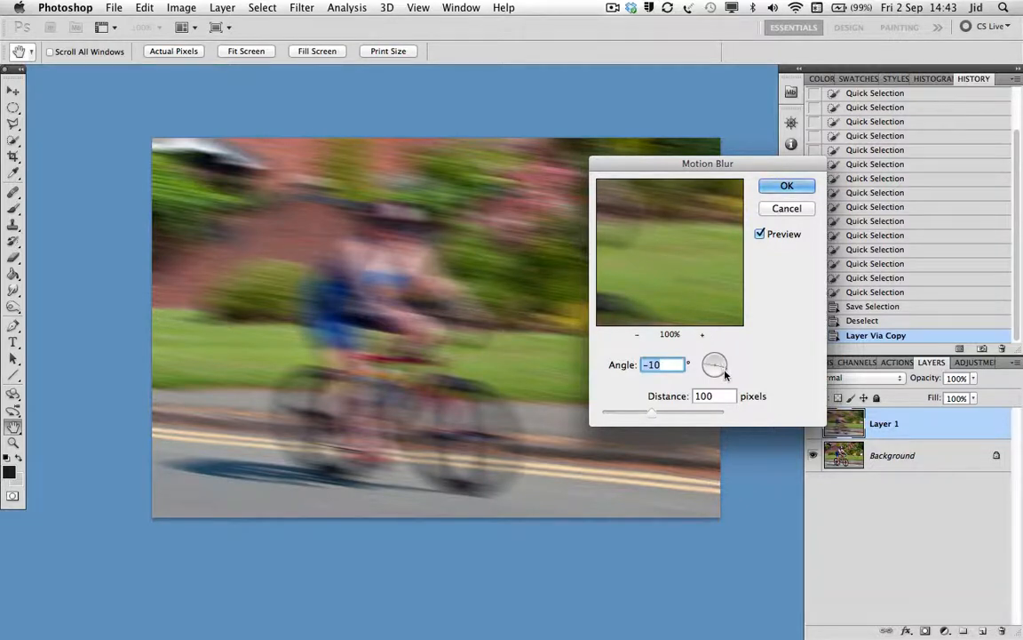
pyautogui.moveTo(725, 375); pyautogui.dragTo(731, 368)
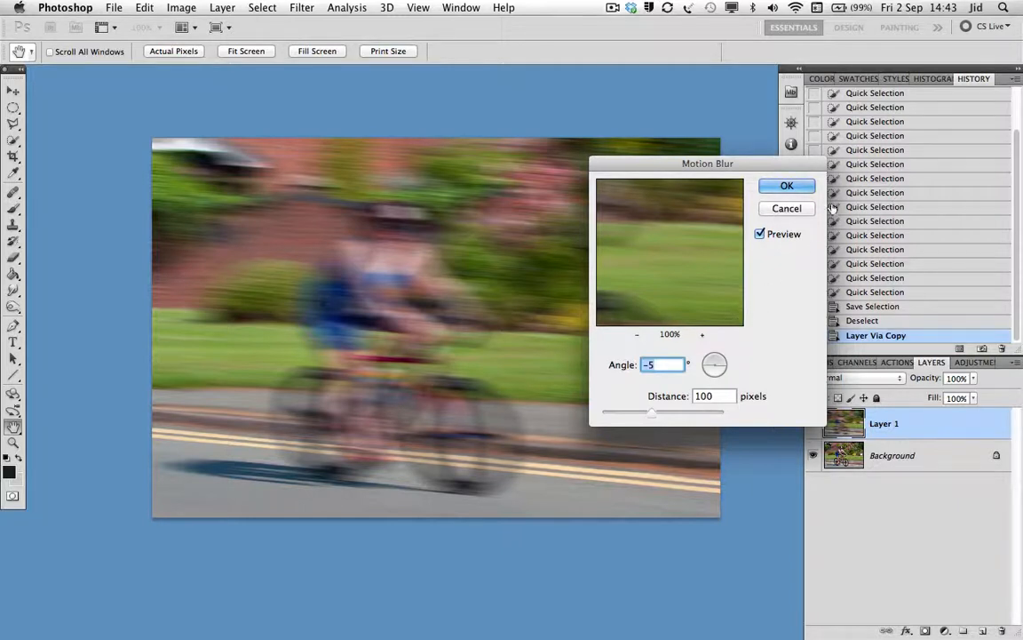
pyautogui.click(786, 185)
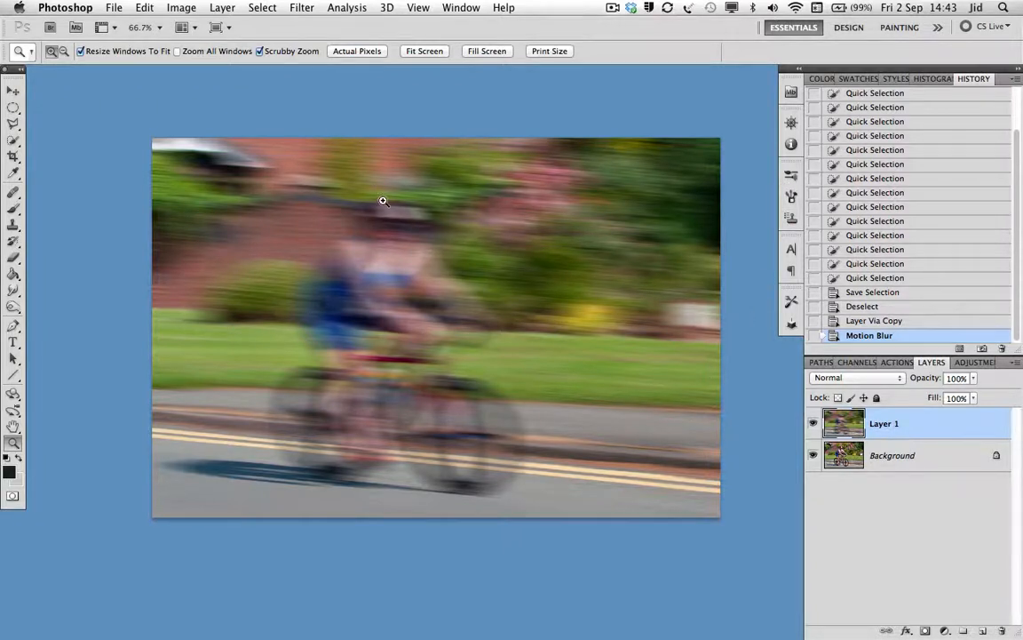
# Load the saved cycle1 channel as a new selection on the blurred layer.
pyautogui.click(298, 7)
pyautogui.moveTo(271, 9)
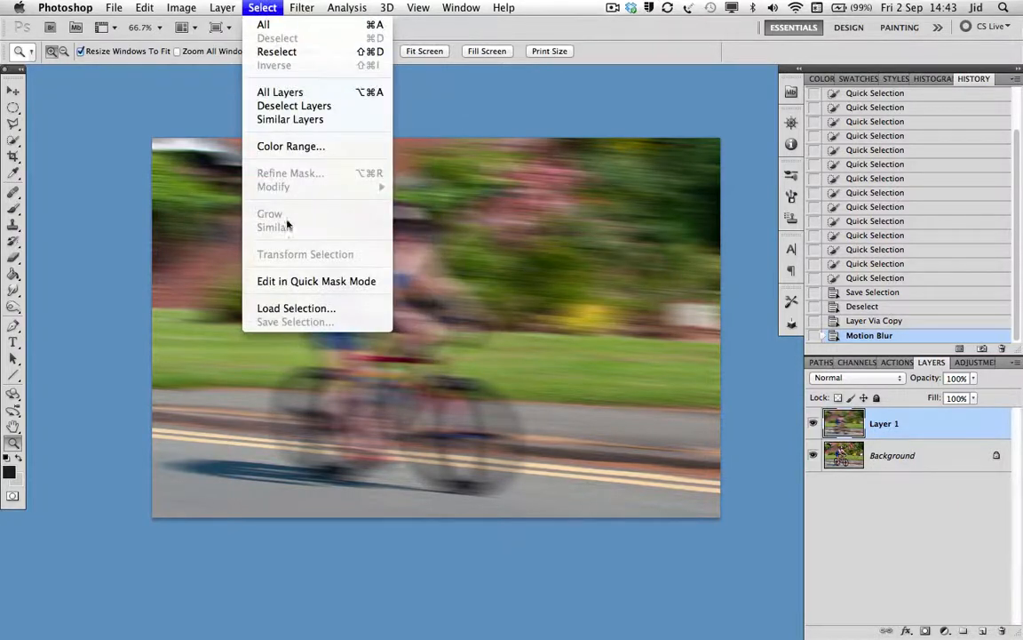
pyautogui.click(292, 309)
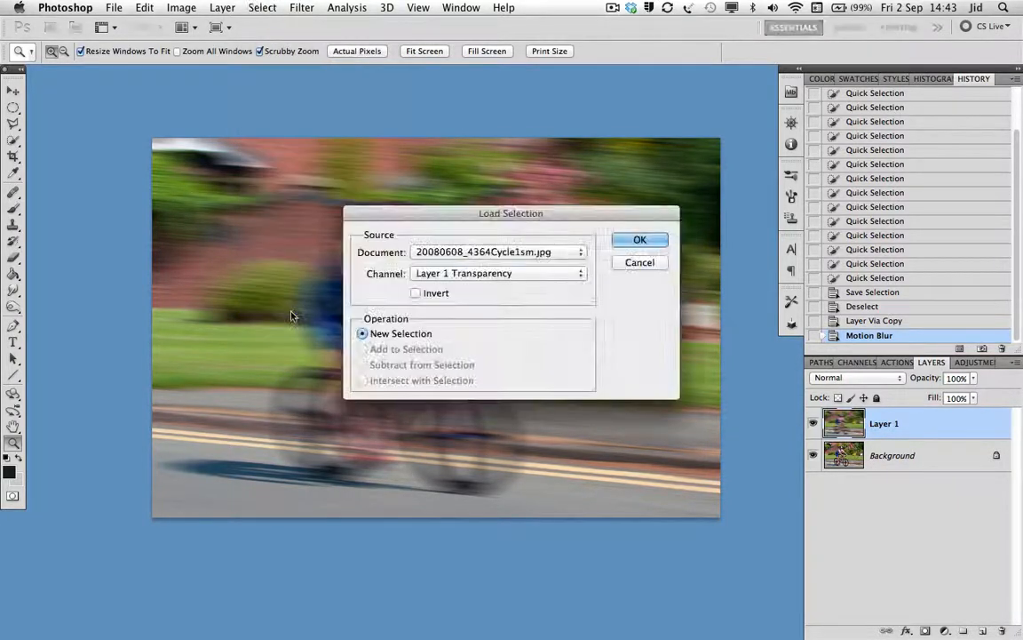
pyautogui.click(524, 279)
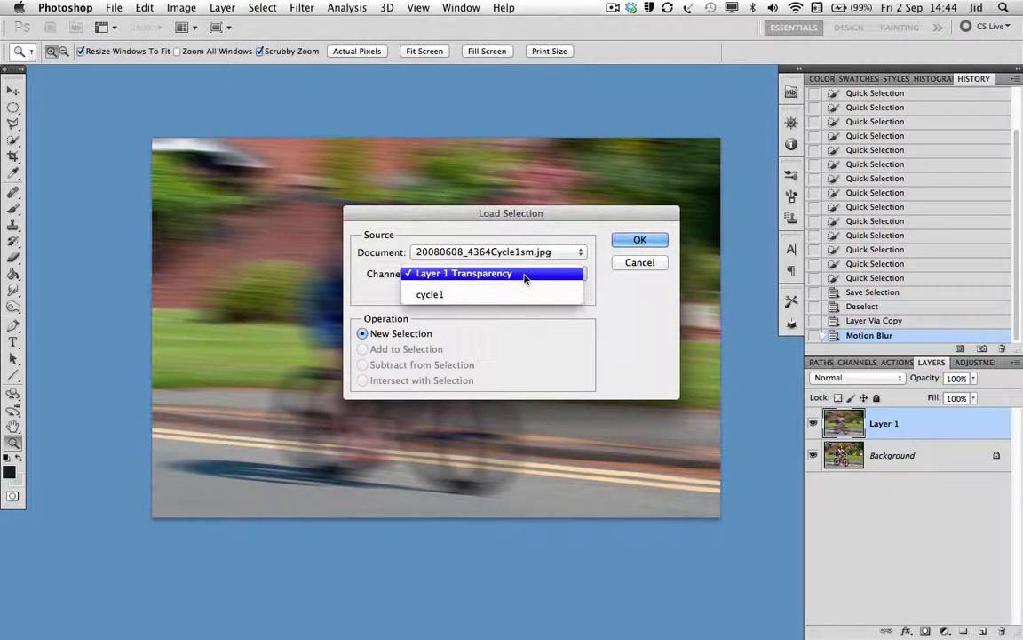
pyautogui.click(462, 297)
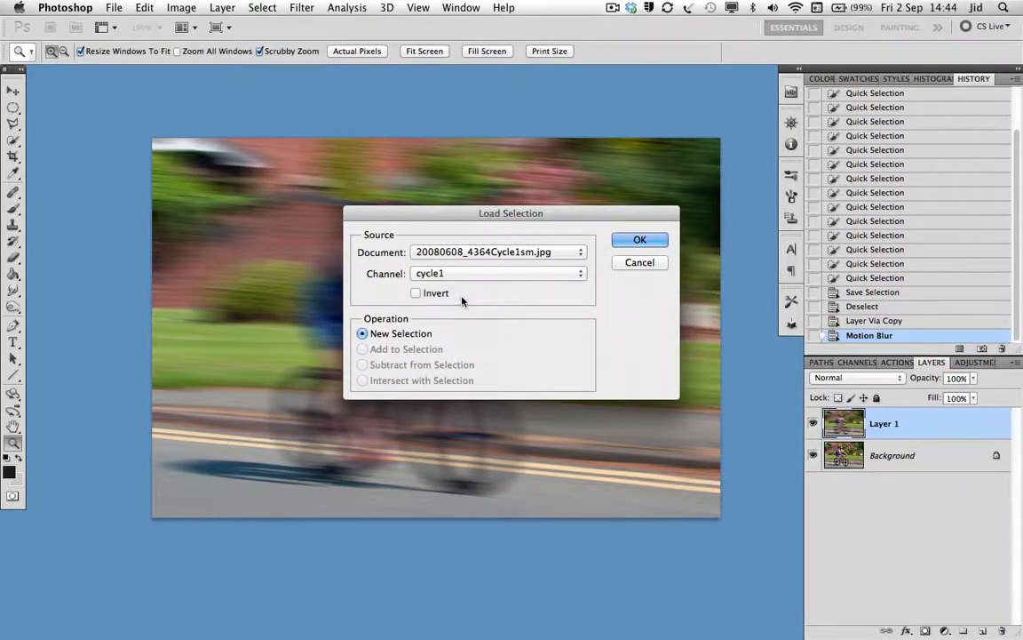
pyautogui.click(640, 240)
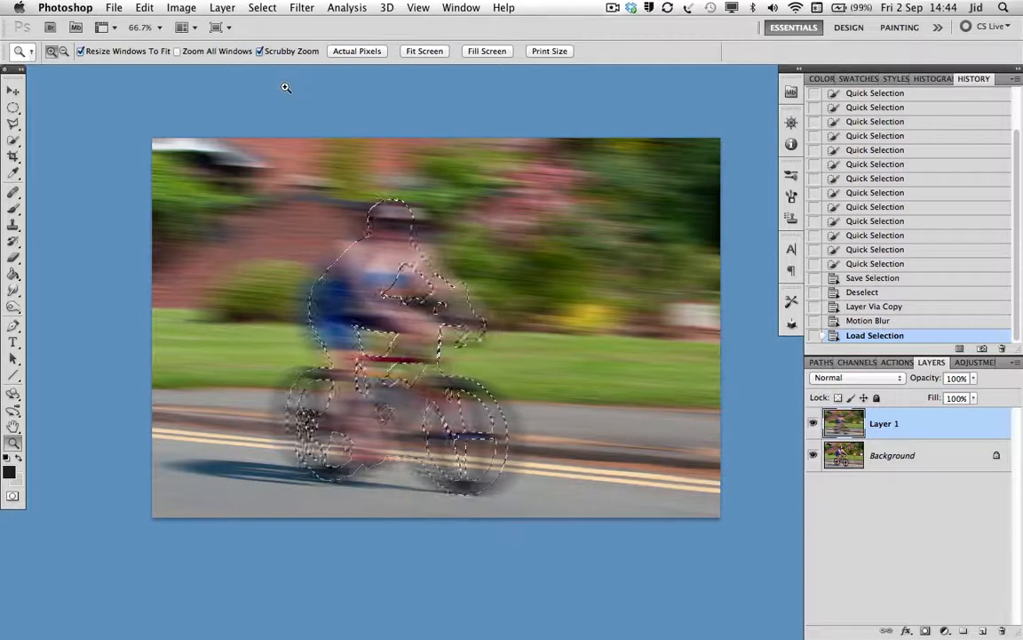
# Expand the cyclist selection by 10 pixels.
pyautogui.click(224, 9)
pyautogui.moveTo(377, 187)
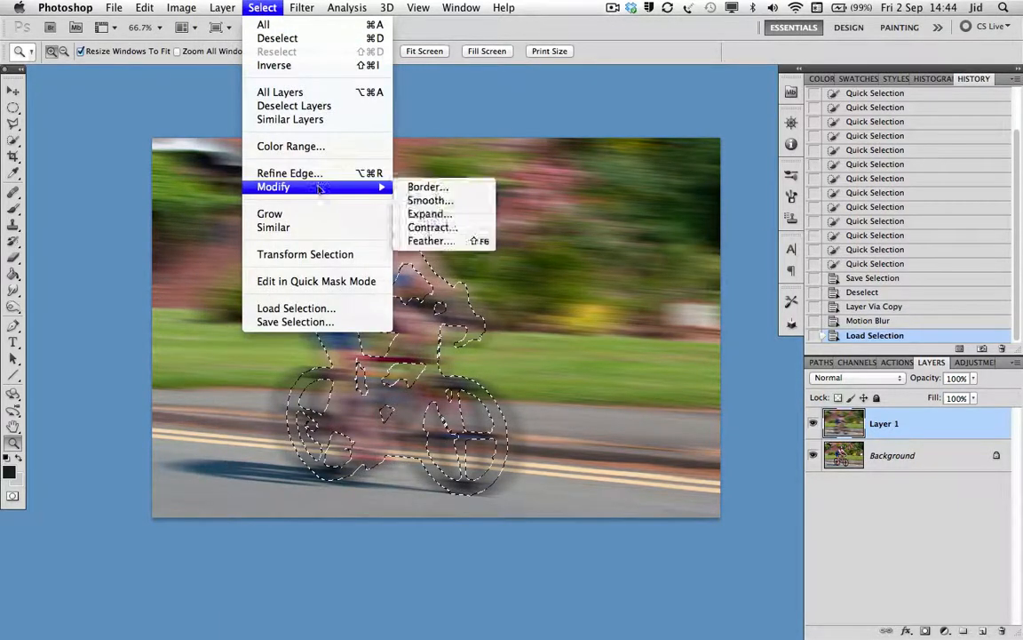
pyautogui.click(448, 220)
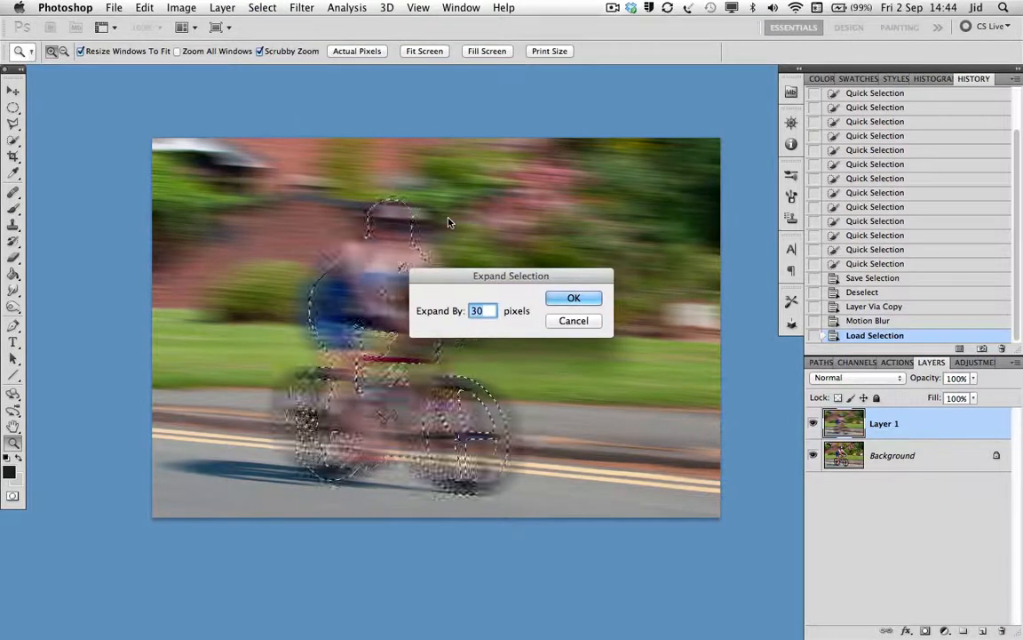
pyautogui.write('10')
pyautogui.press('Return')
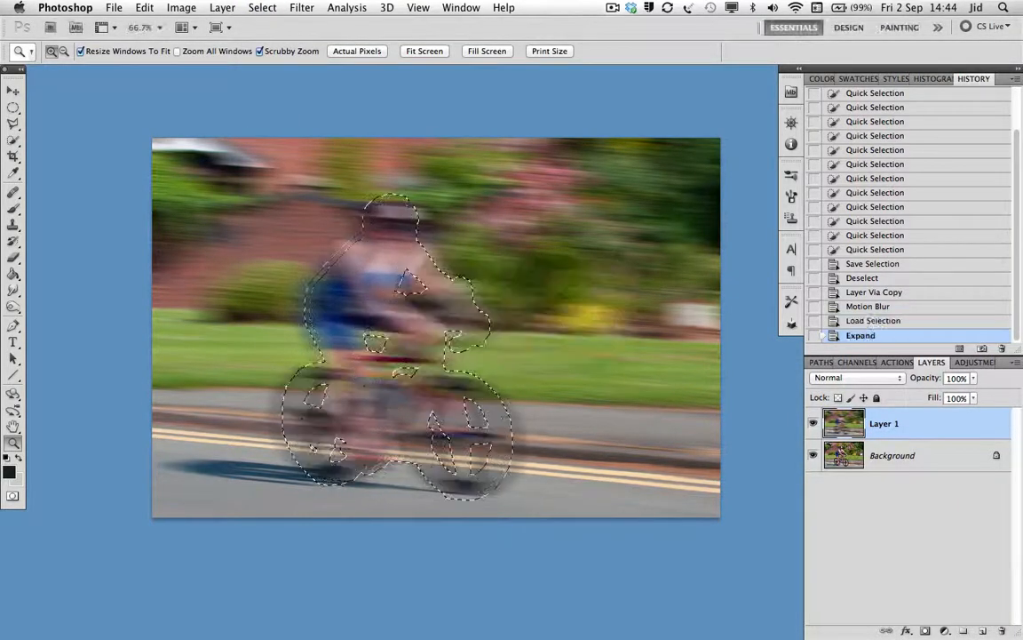
# Feather the expanded selection by 15 pixels and clear the selected area from the blurred Layer 1.
pyautogui.click(263, 9)
pyautogui.moveTo(318, 186)
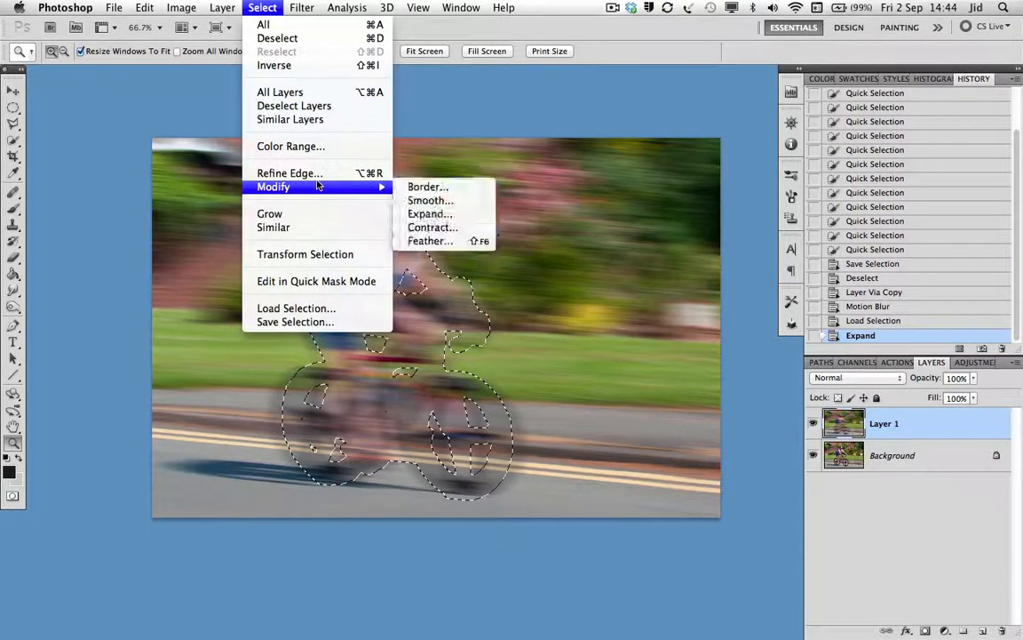
pyautogui.click(426, 241)
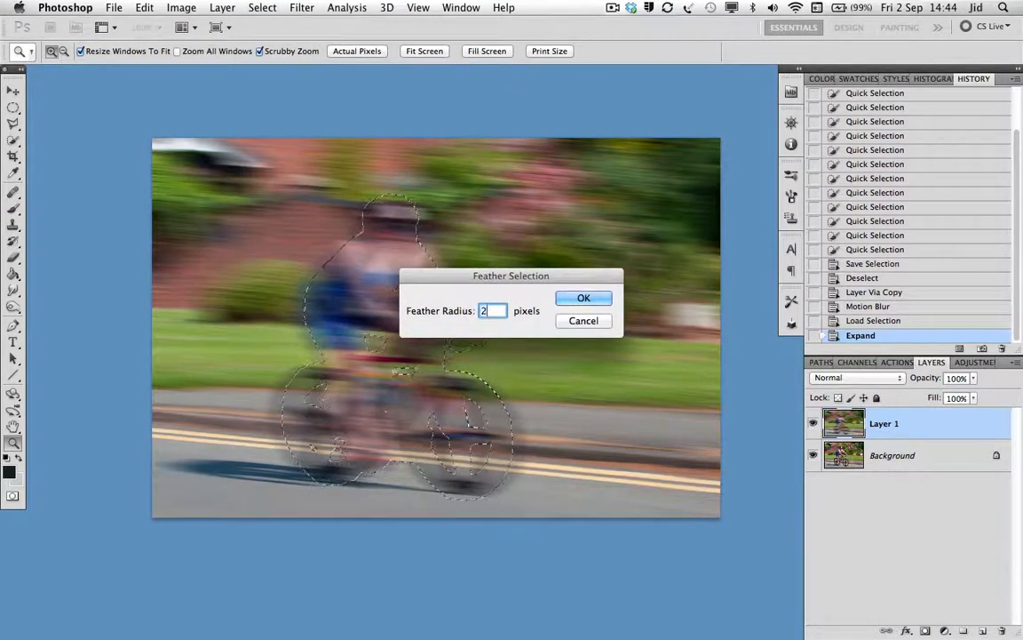
pyautogui.write('0')
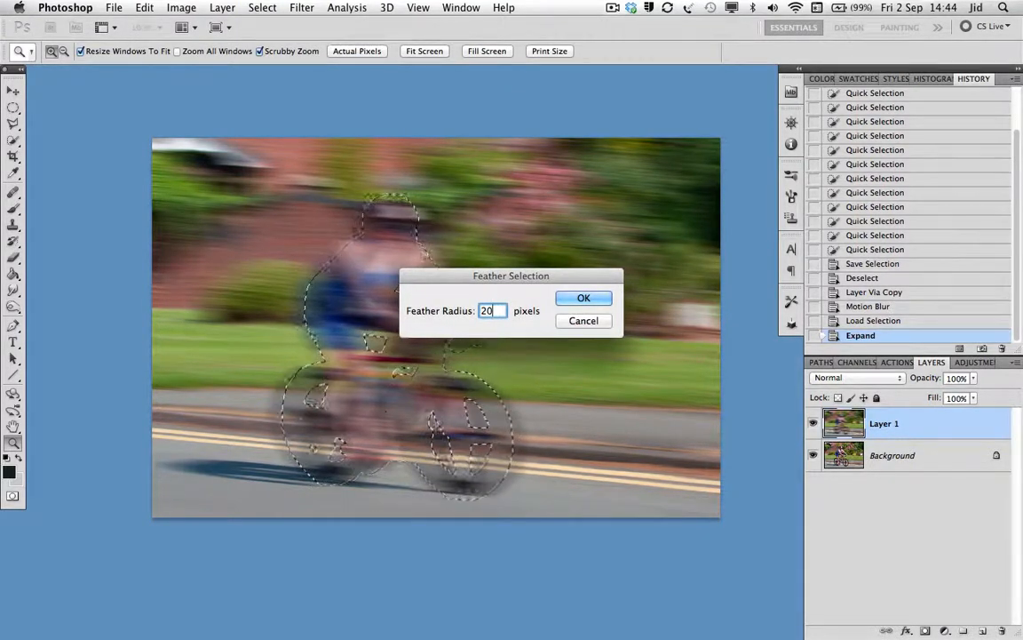
pyautogui.press('BackSpace')
pyautogui.press('BackSpace')
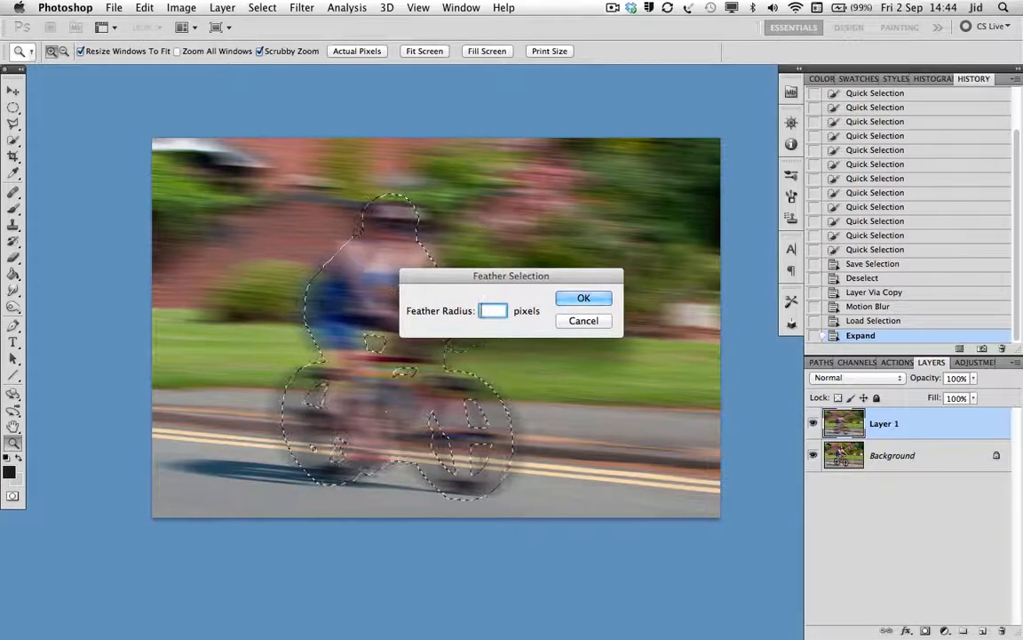
pyautogui.write('15')
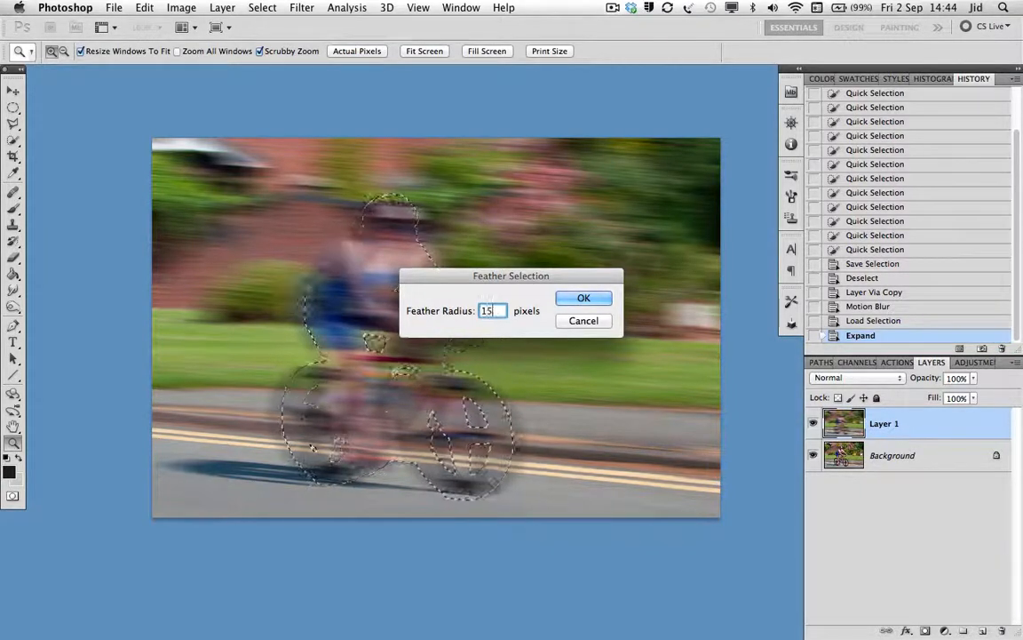
pyautogui.press('Return')
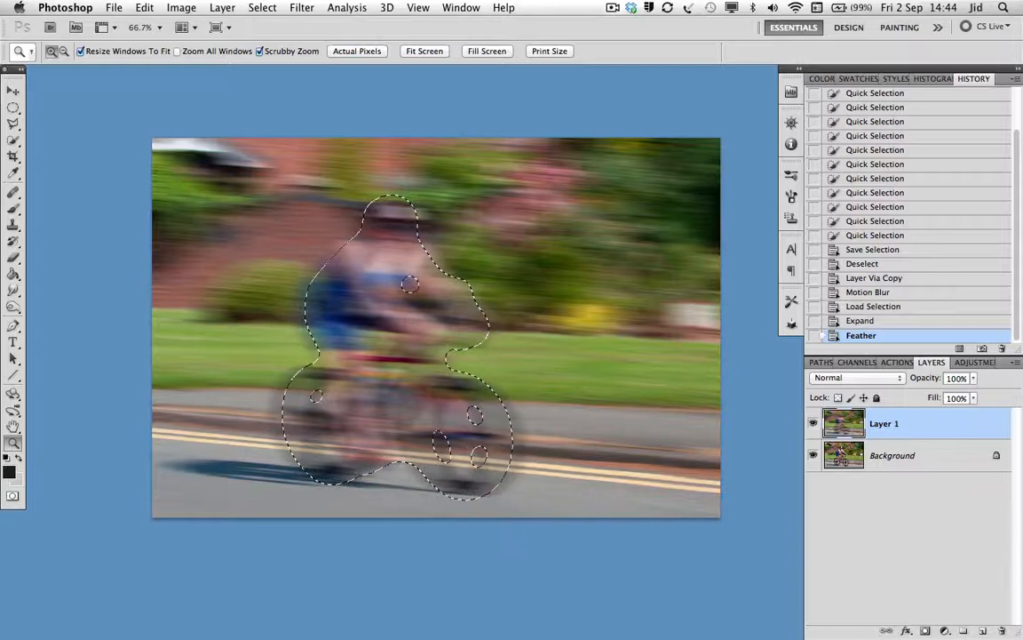
pyautogui.press('Delete')
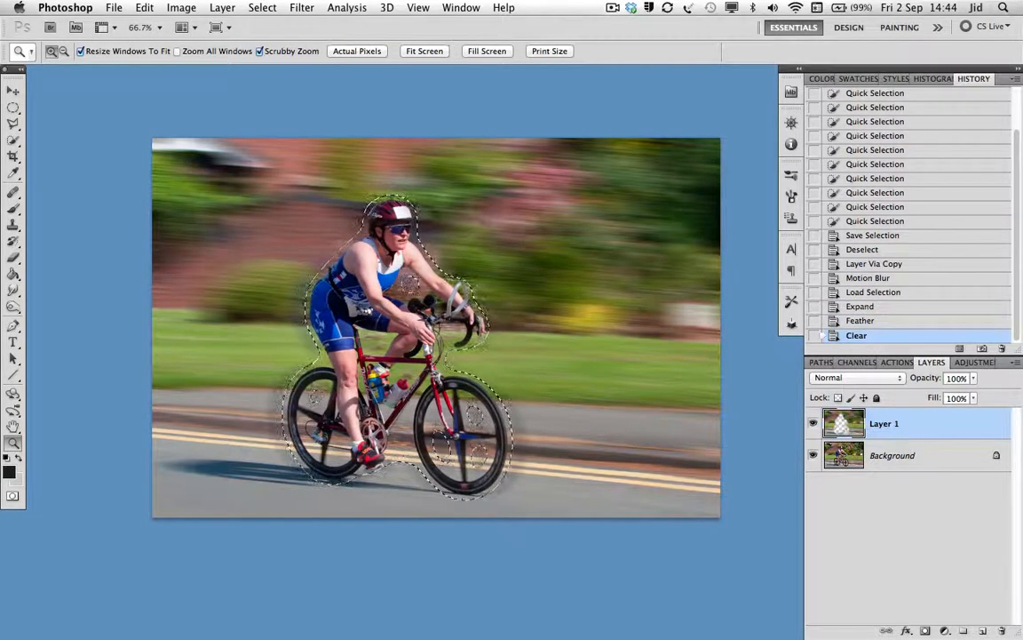
# Deselect the cyclist area and flatten the motion-blurred layer into the Background.
pyautogui.press('super+d')
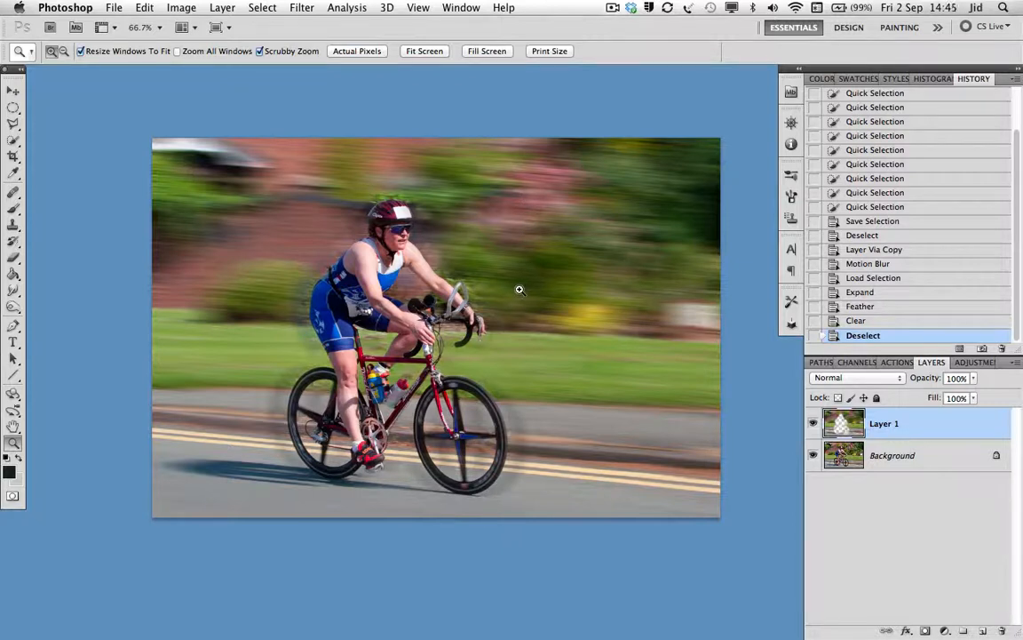
pyautogui.click(898, 362)
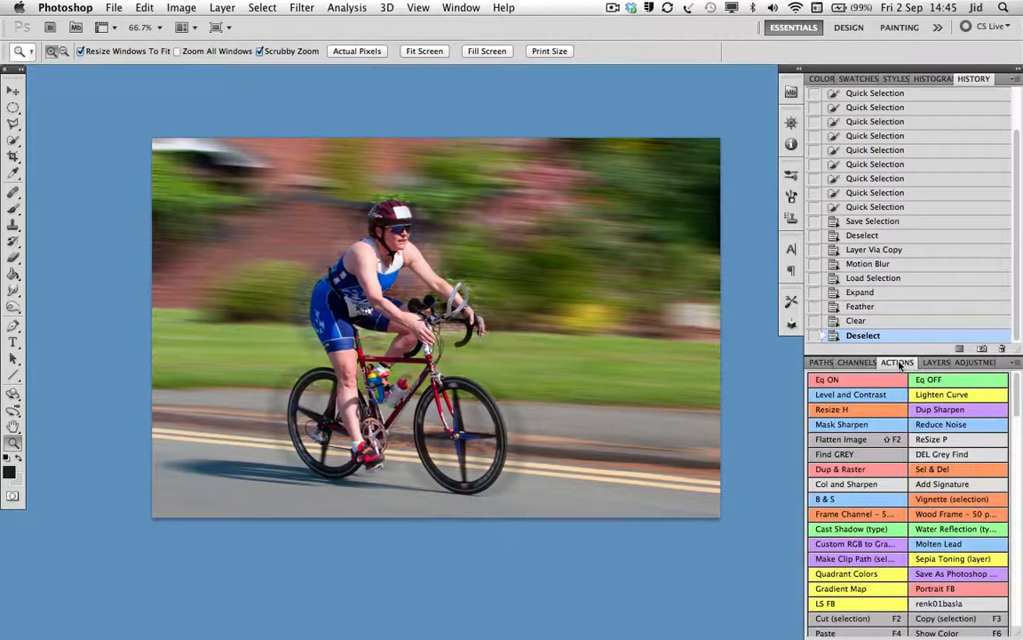
pyautogui.click(835, 441)
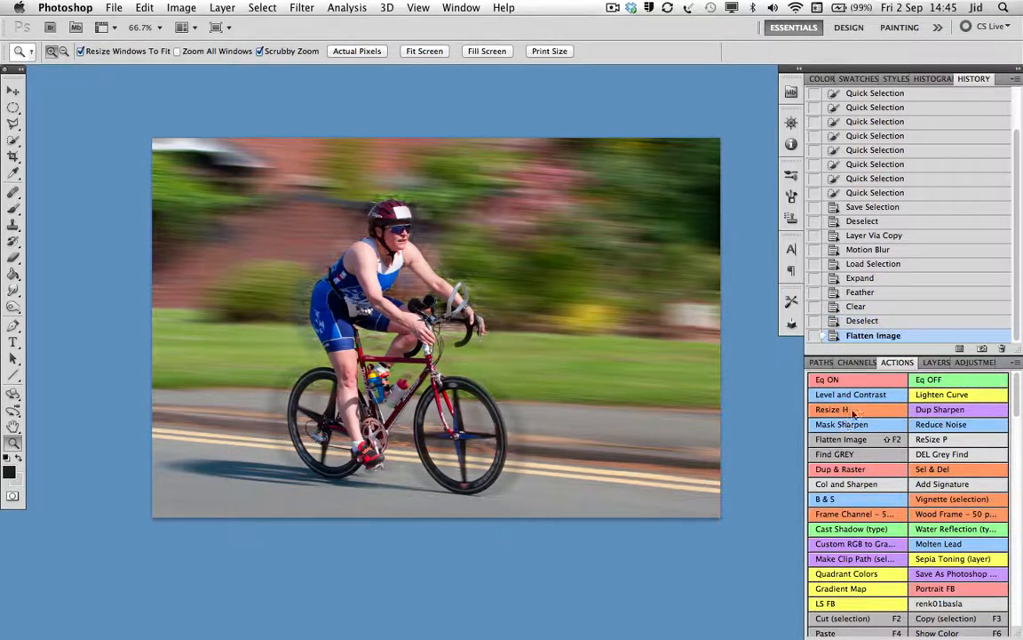
# Duplicate the flattened Background and apply a Zoom Radial Blur with an amount of 43 and the blur centre slightly above the image middle.
pyautogui.click(939, 362)
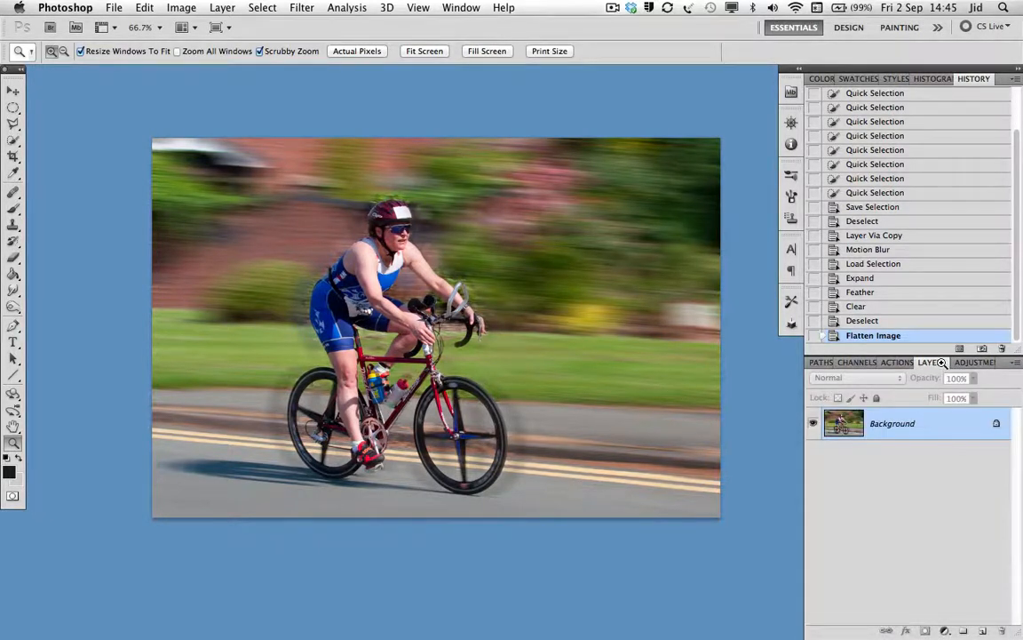
pyautogui.press('super+j')
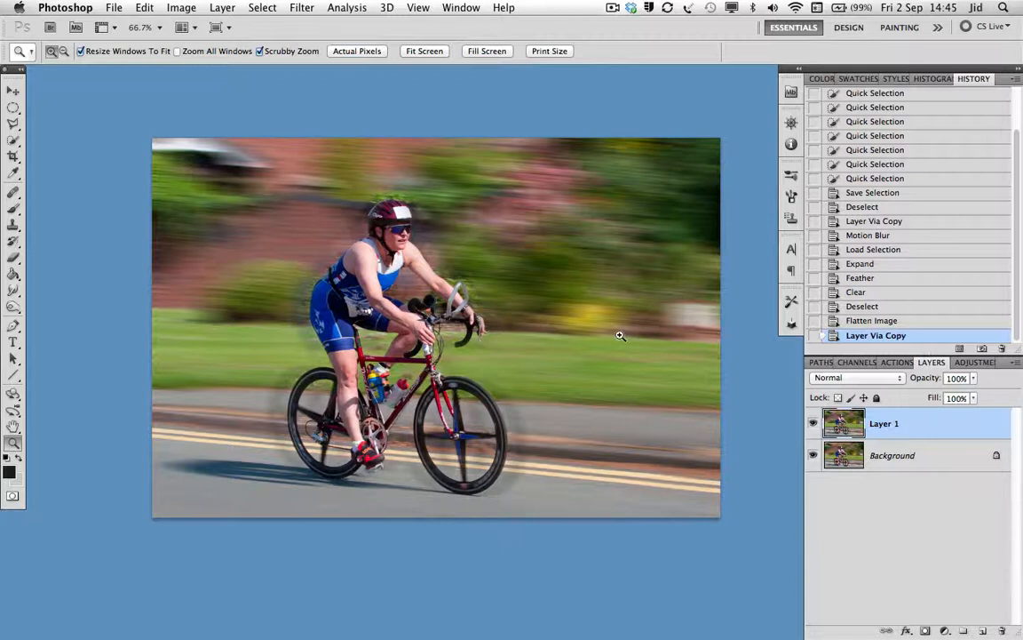
pyautogui.click(304, 8)
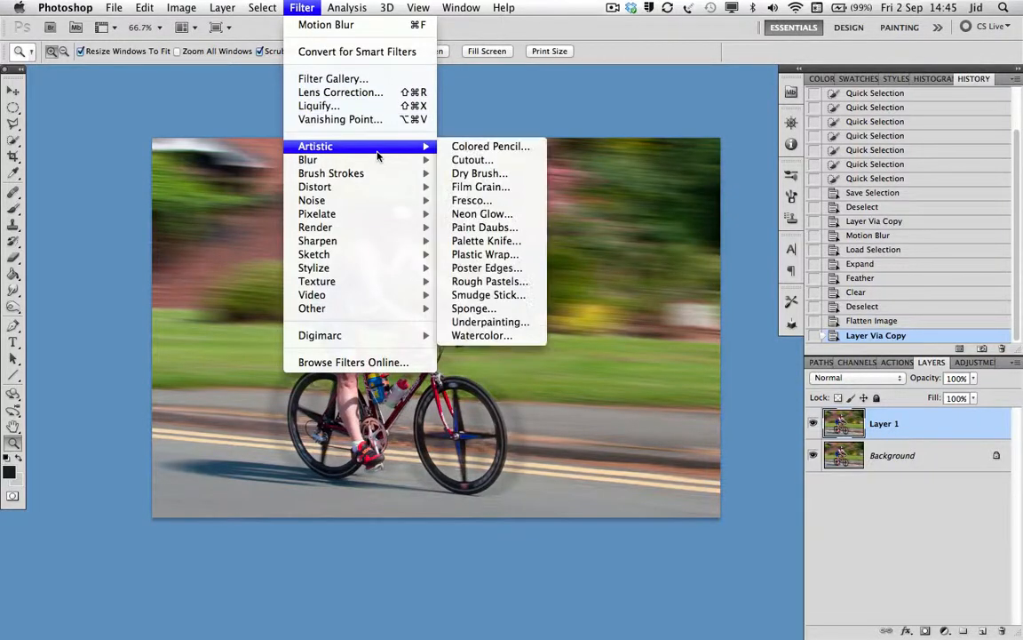
pyautogui.moveTo(393, 160)
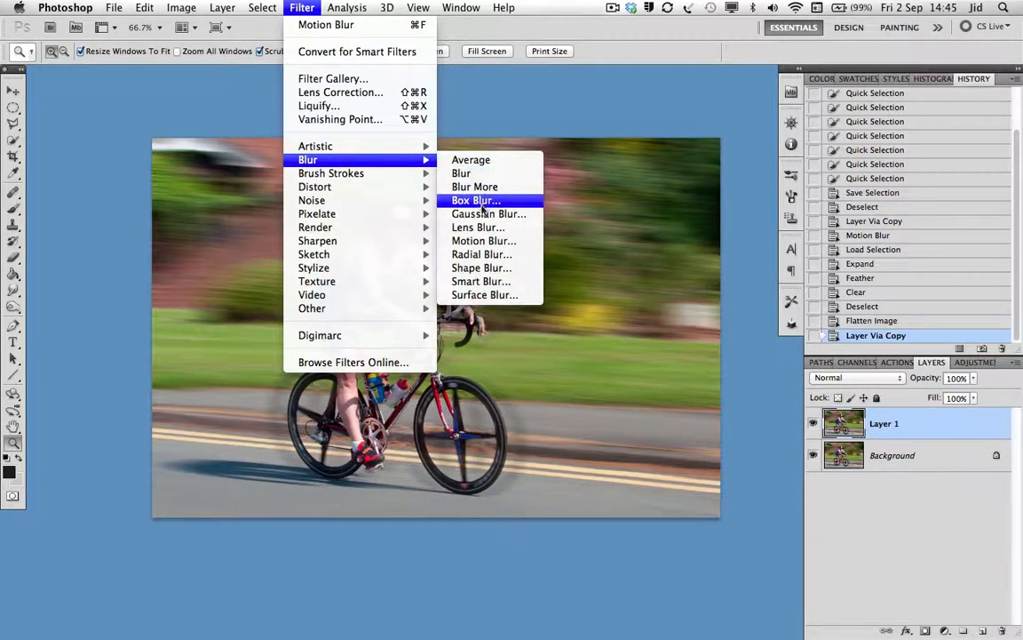
pyautogui.click(483, 255)
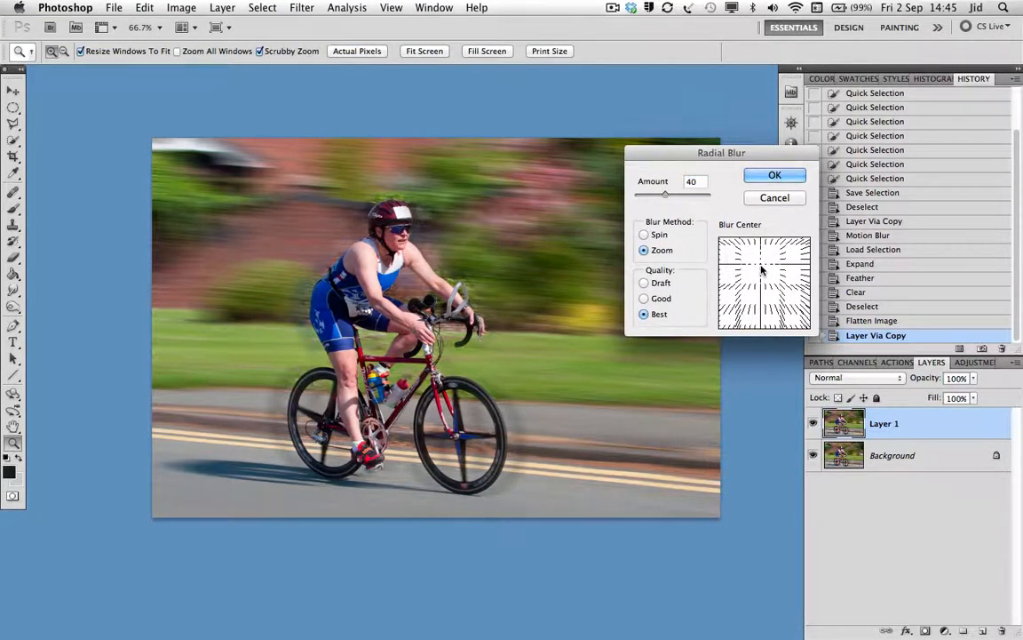
pyautogui.click(760, 268)
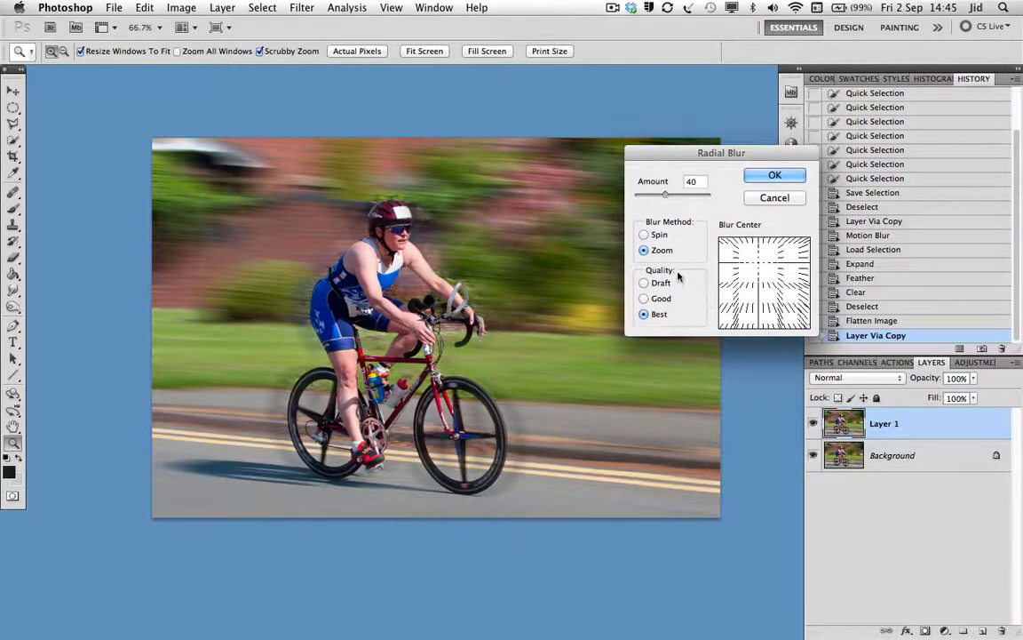
pyautogui.doubleClick(698, 184)
pyautogui.press('Up')
pyautogui.press('Up')
pyautogui.press('Up')
pyautogui.press('Up')
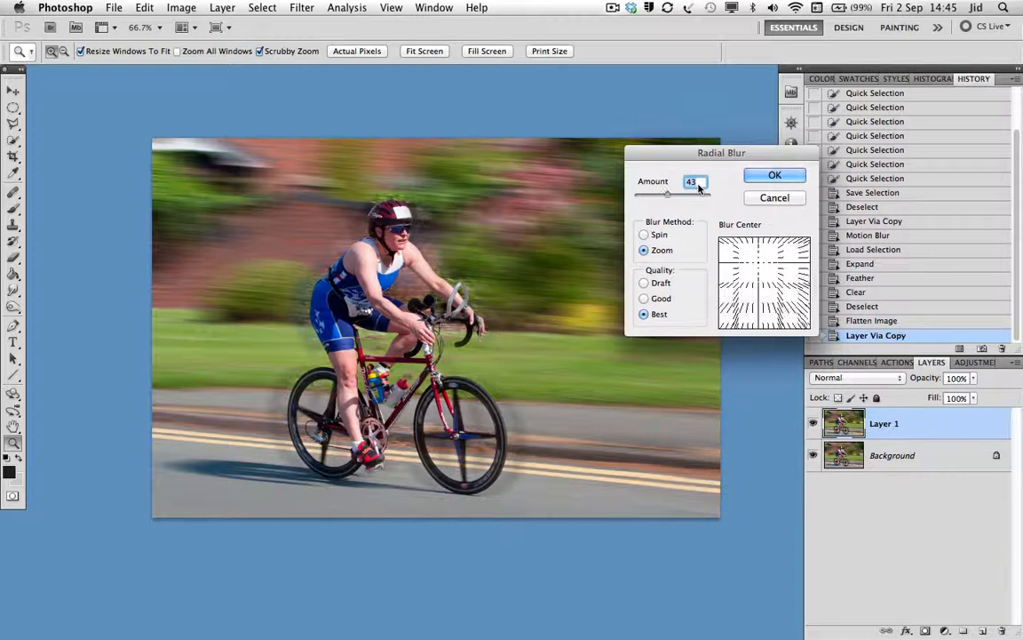
pyautogui.press('Return')
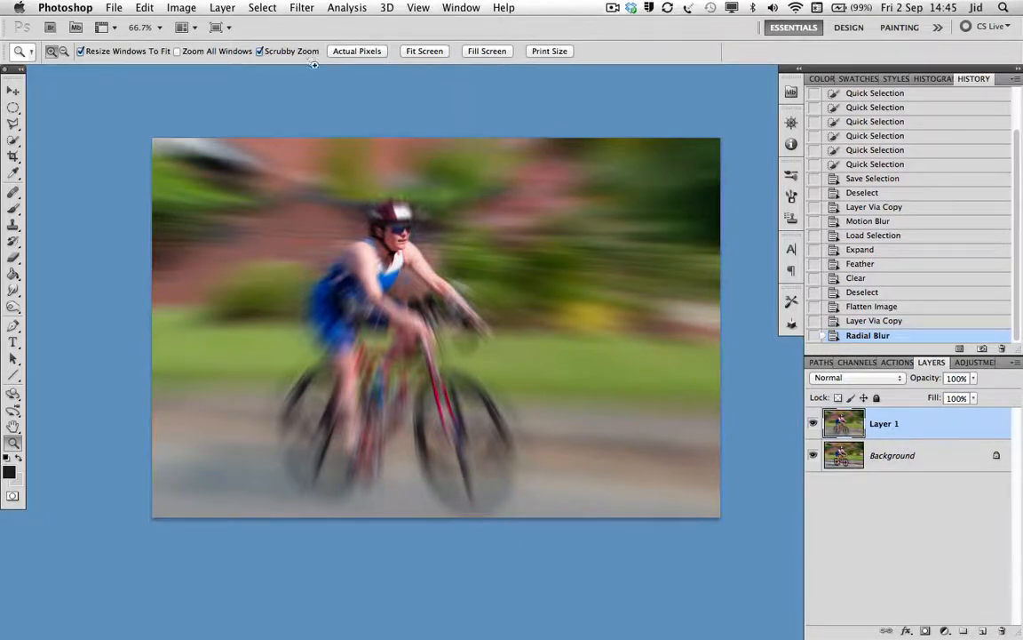
# Load the saved cycle1 channel as a new selection on the radially blurred Layer 1.
pyautogui.click(250, 8)
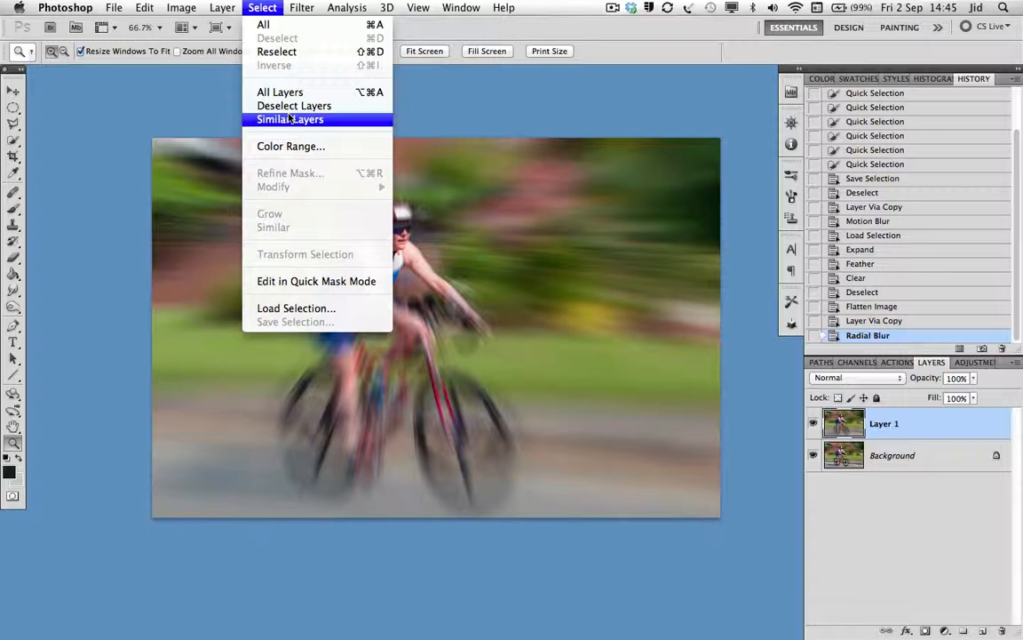
pyautogui.click(291, 309)
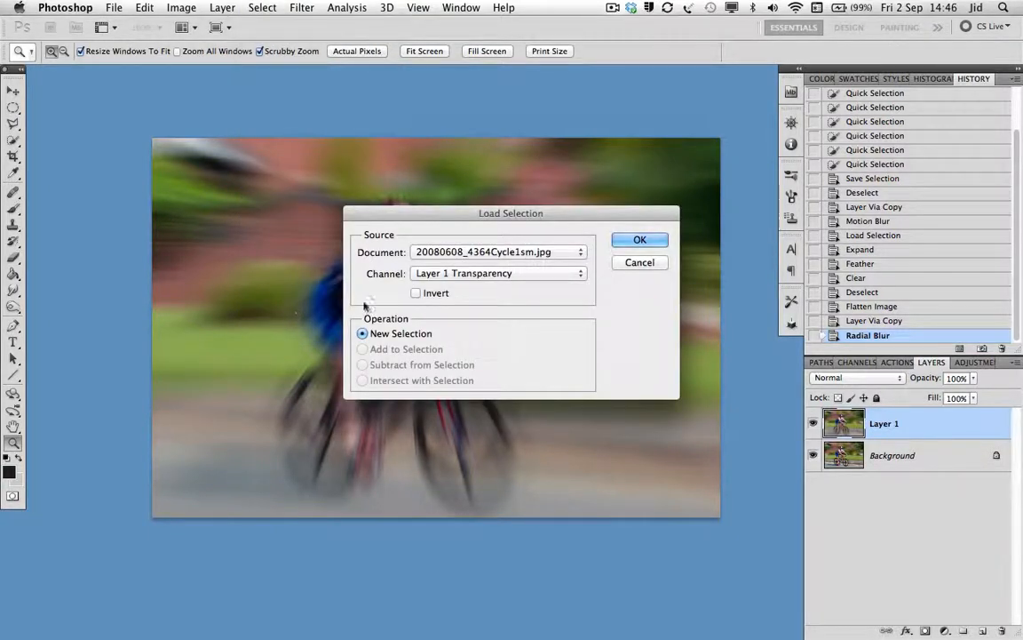
pyautogui.click(545, 275)
pyautogui.click(471, 293)
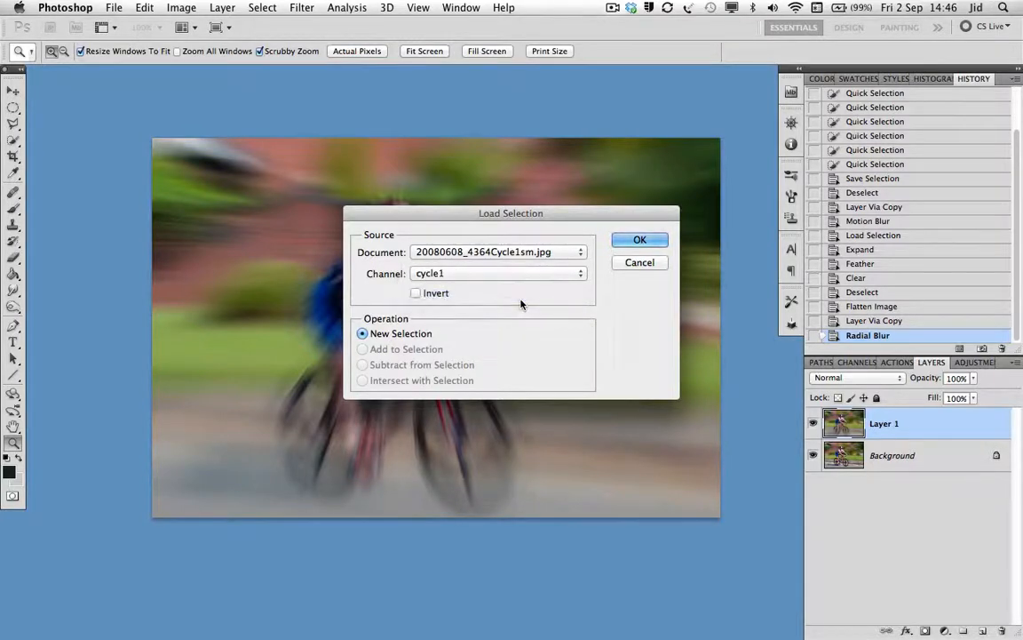
pyautogui.click(640, 240)
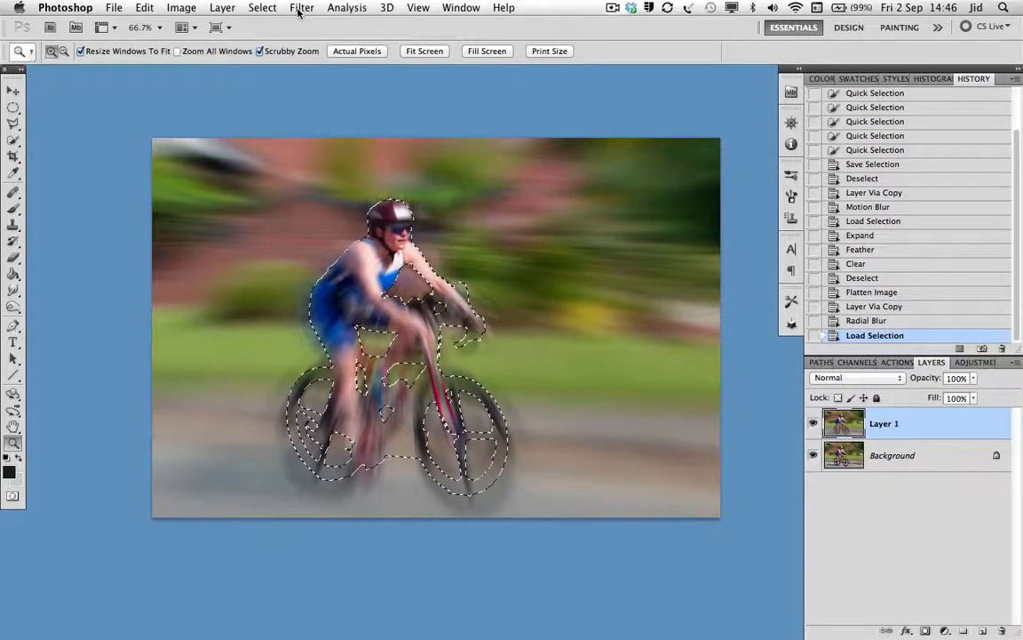
# Feather the cyclist selection by 8 pixels and clear the selected area from the radially blurred Layer 1, leaving nothing selected.
pyautogui.click(266, 8)
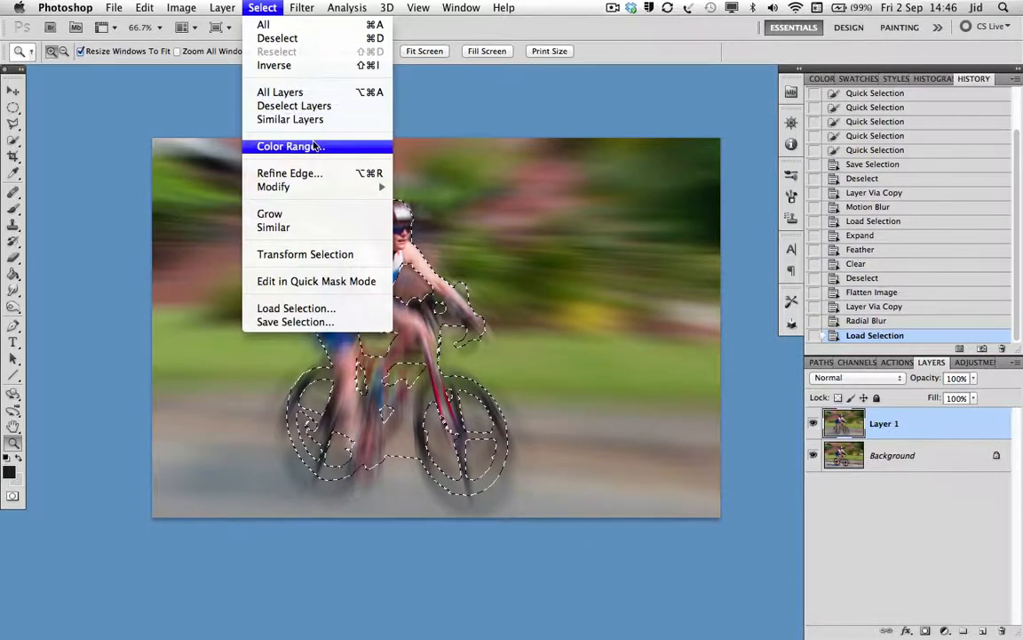
pyautogui.moveTo(351, 187)
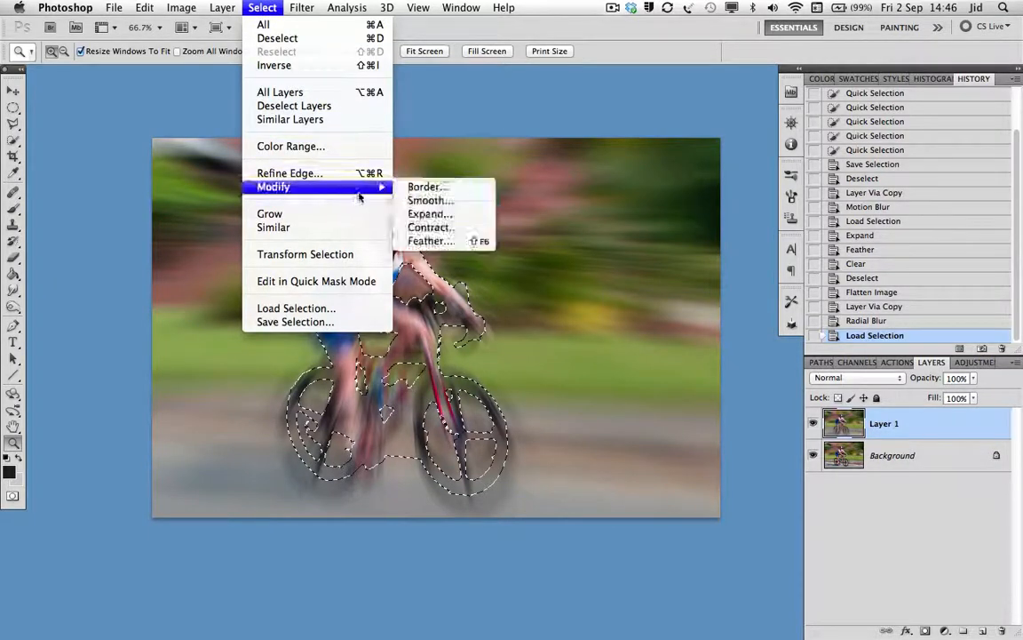
pyautogui.click(428, 248)
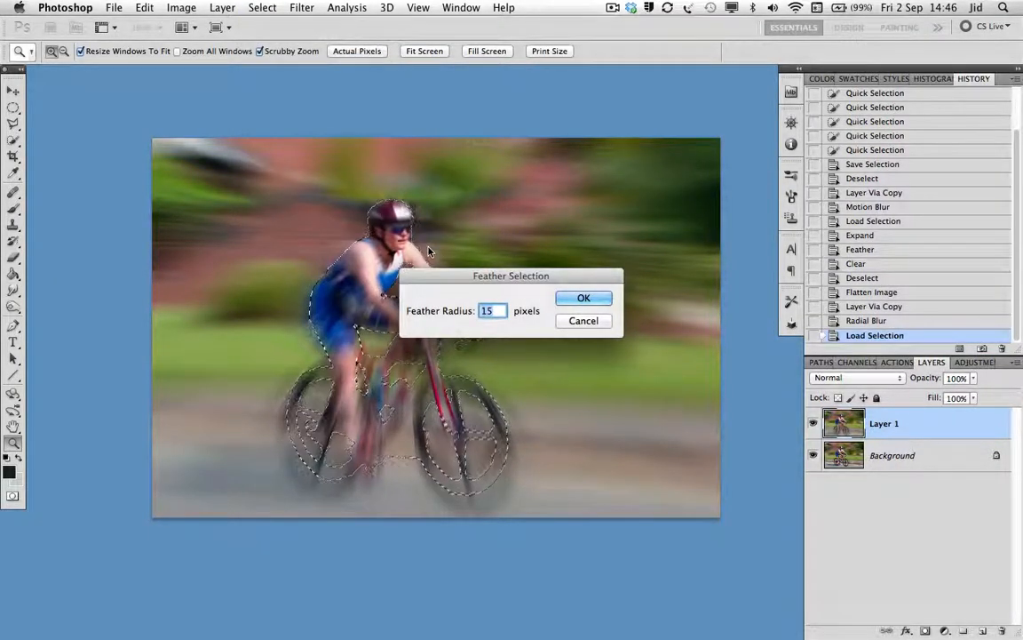
pyautogui.write('5')
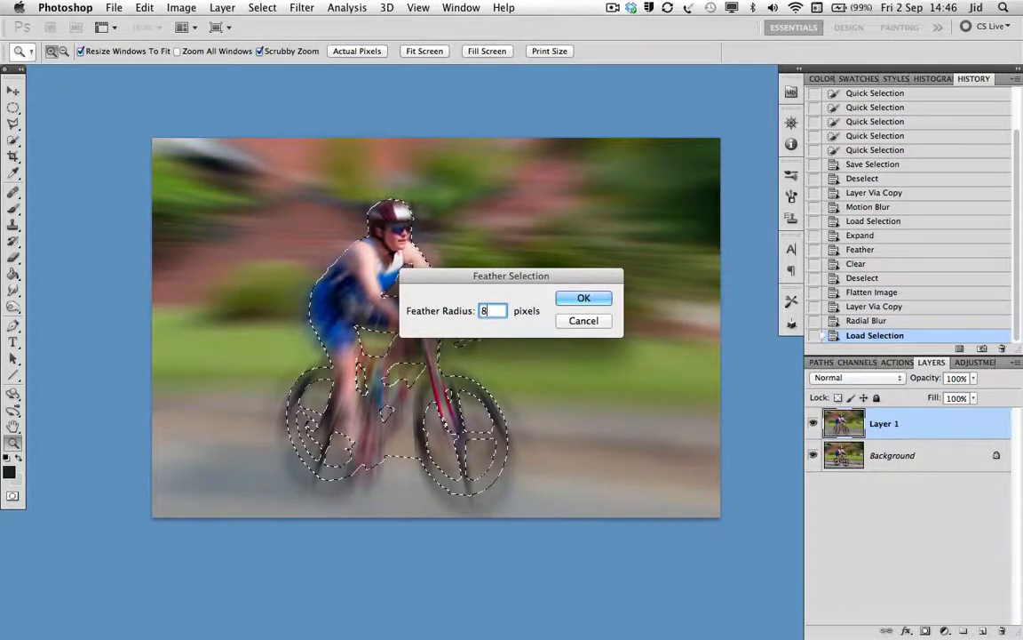
pyautogui.press('Return')
pyautogui.press('Delete')
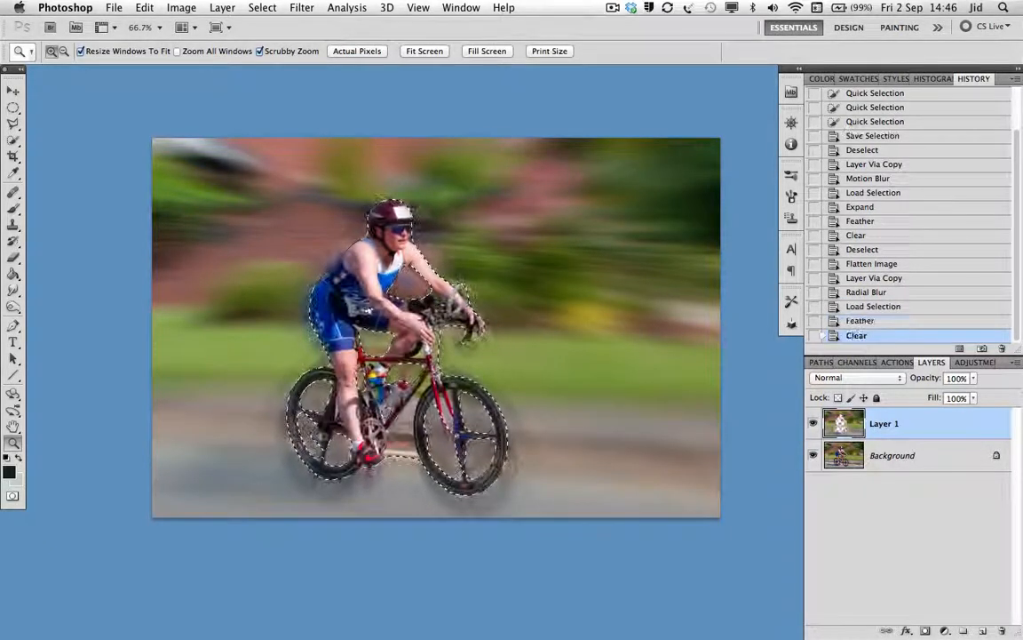
pyautogui.press('super+d')
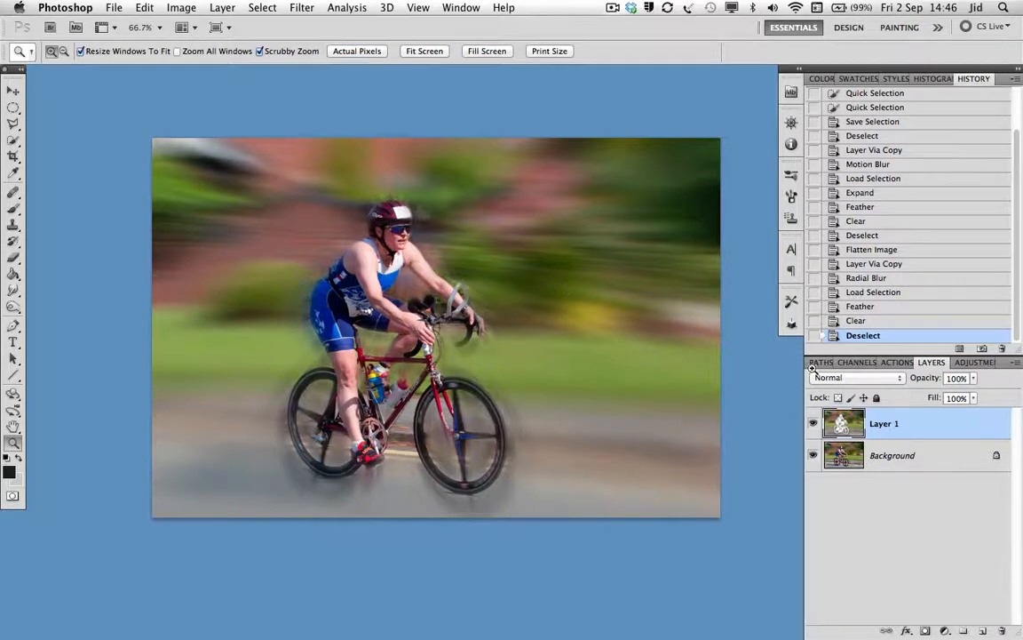
# Set the opacity of the radially blurred Layer 1 to 80%.
pyautogui.click(975, 379)
pyautogui.hotkey('shift', 'Down')
pyautogui.hotkey('shift', 'Down')
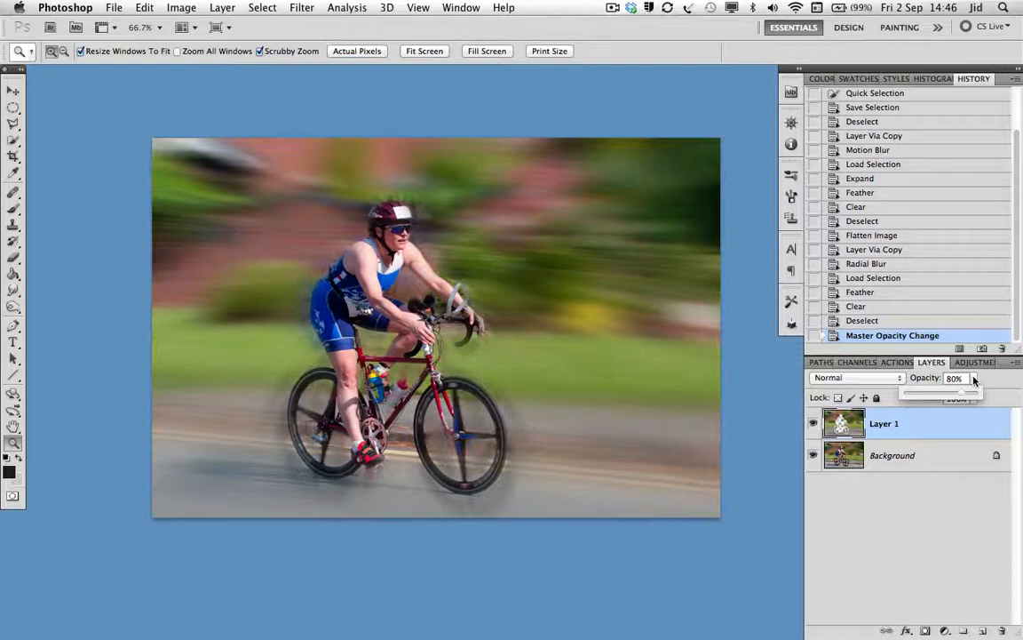
# Toggle the visibility of Layer 1 to compare the photo with and without the radial blur.
pyautogui.click(813, 424)
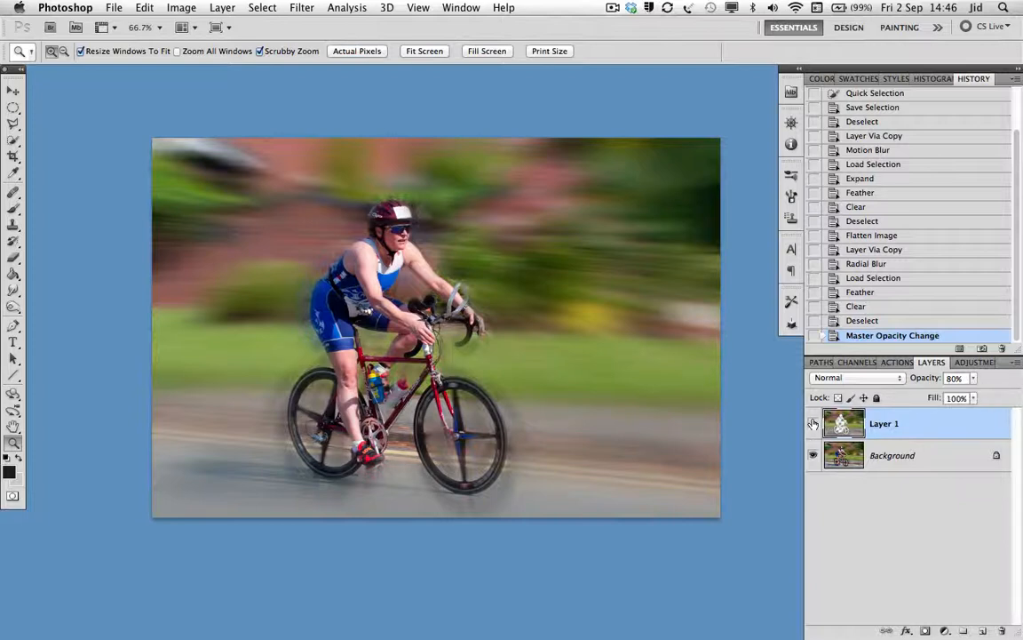
pyautogui.click(813, 424)
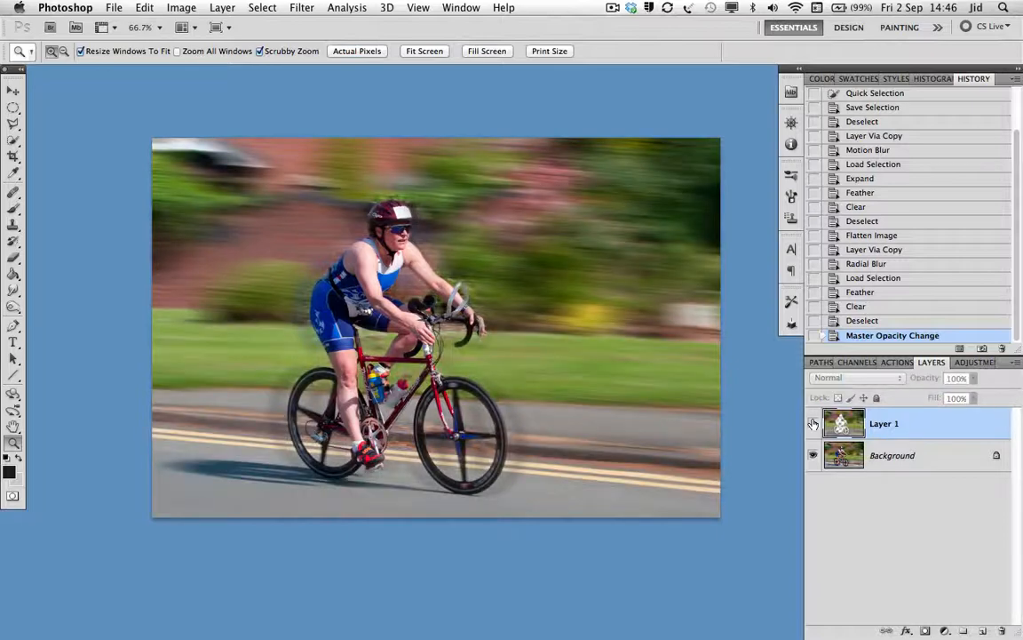
pyautogui.click(813, 424)
pyautogui.click(813, 424)
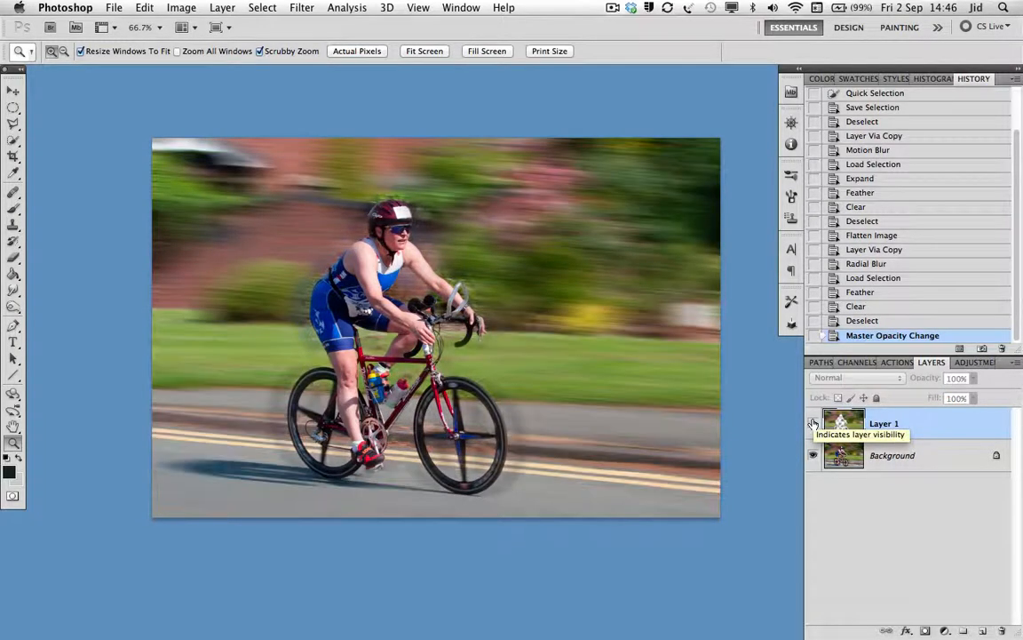
pyautogui.click(813, 424)
pyautogui.click(813, 424)
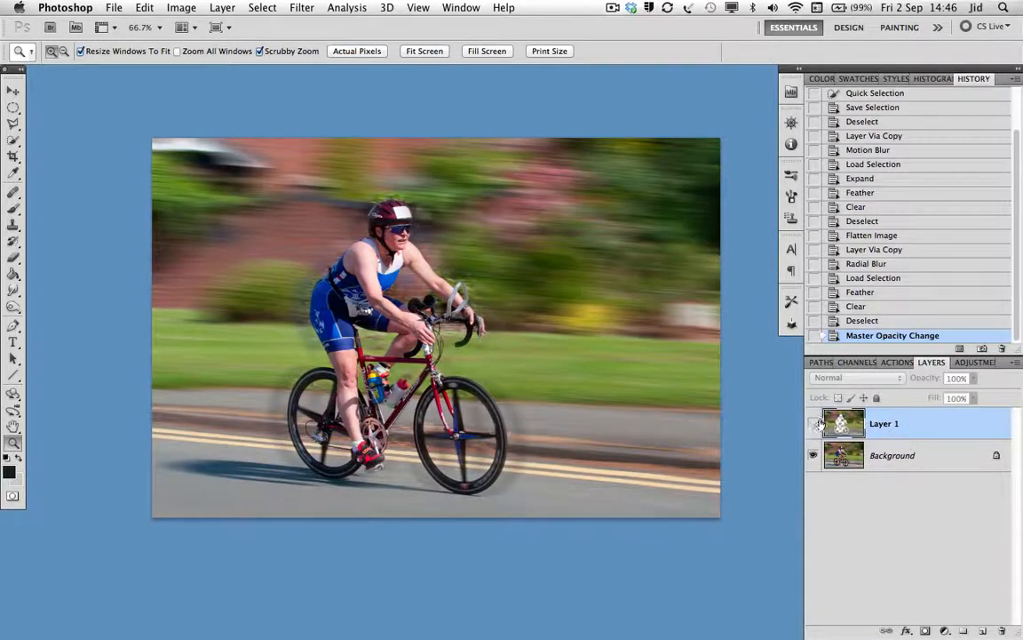
pyautogui.click(813, 424)
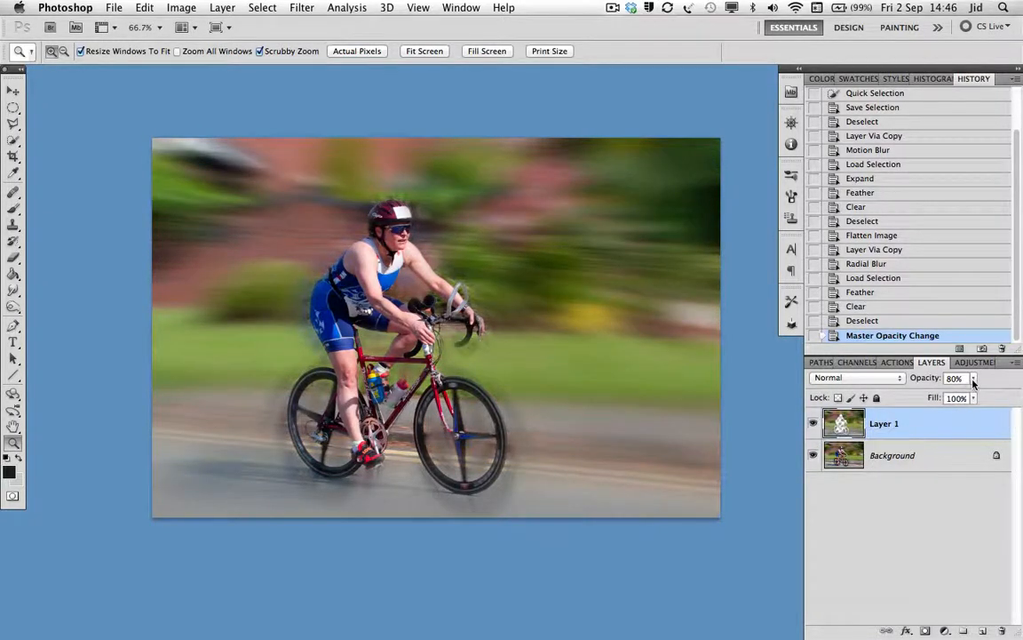
# Reduce Layer 1's opacity to 60% and flatten the image.
pyautogui.moveTo(974, 382); pyautogui.dragTo(973, 383)
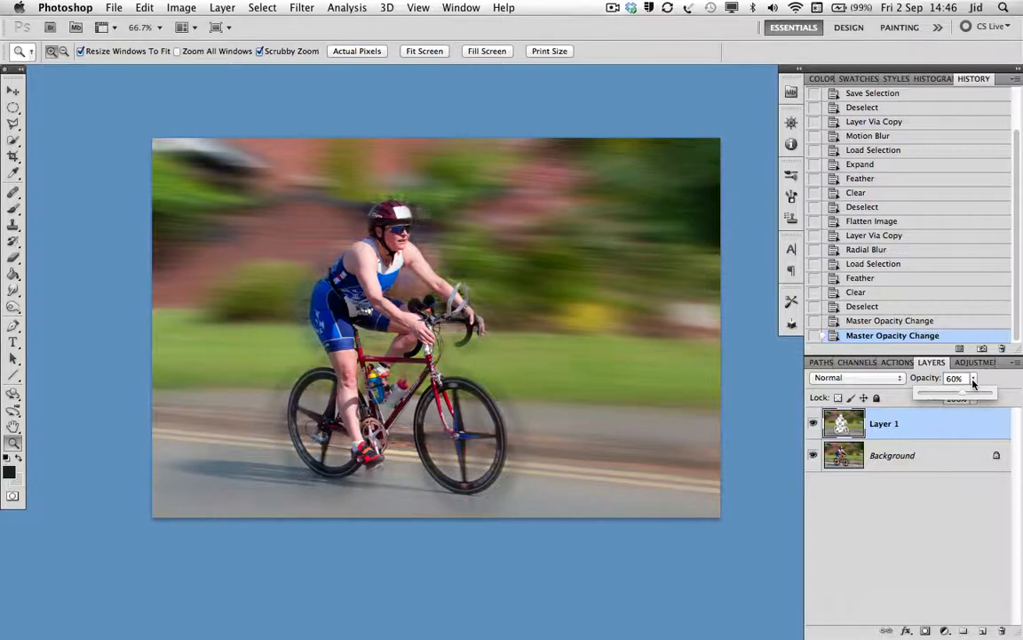
pyautogui.click(888, 363)
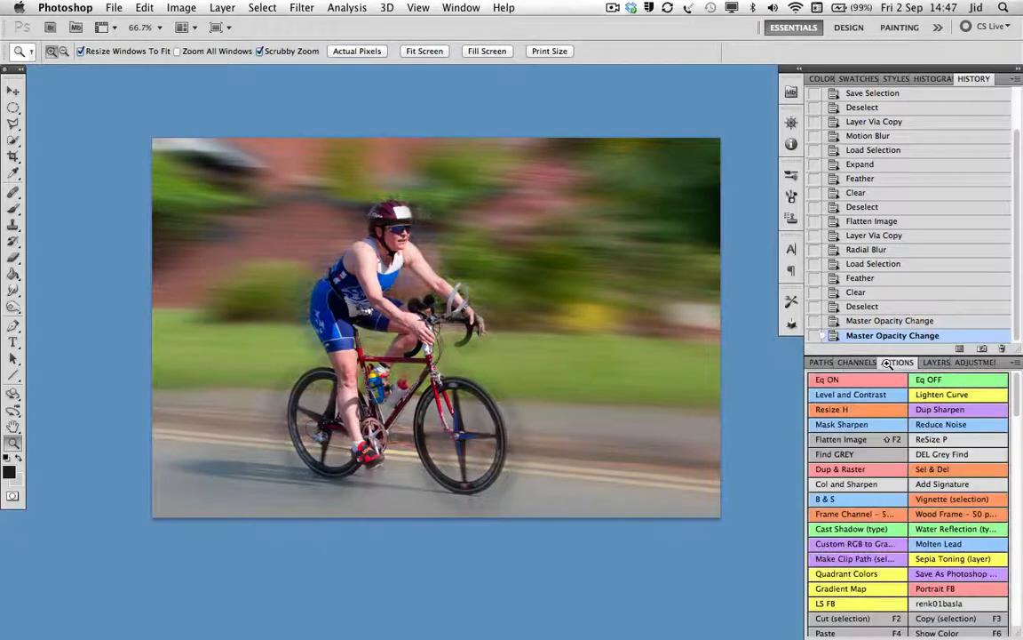
pyautogui.click(860, 440)
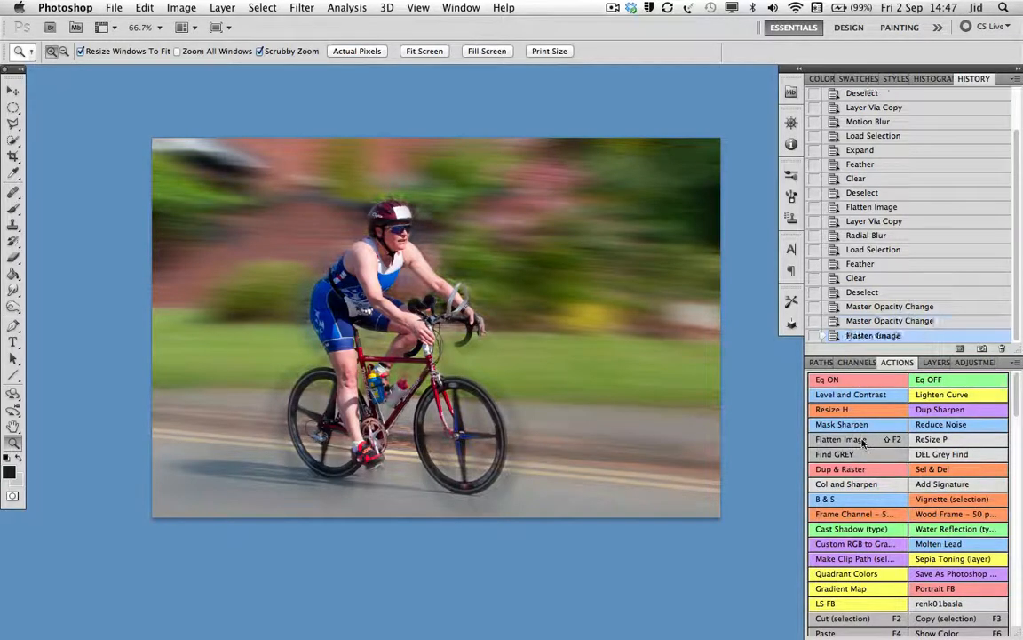
# View the flattened cycling photo at 100% with the interface panels hidden.
pyautogui.click(484, 349)
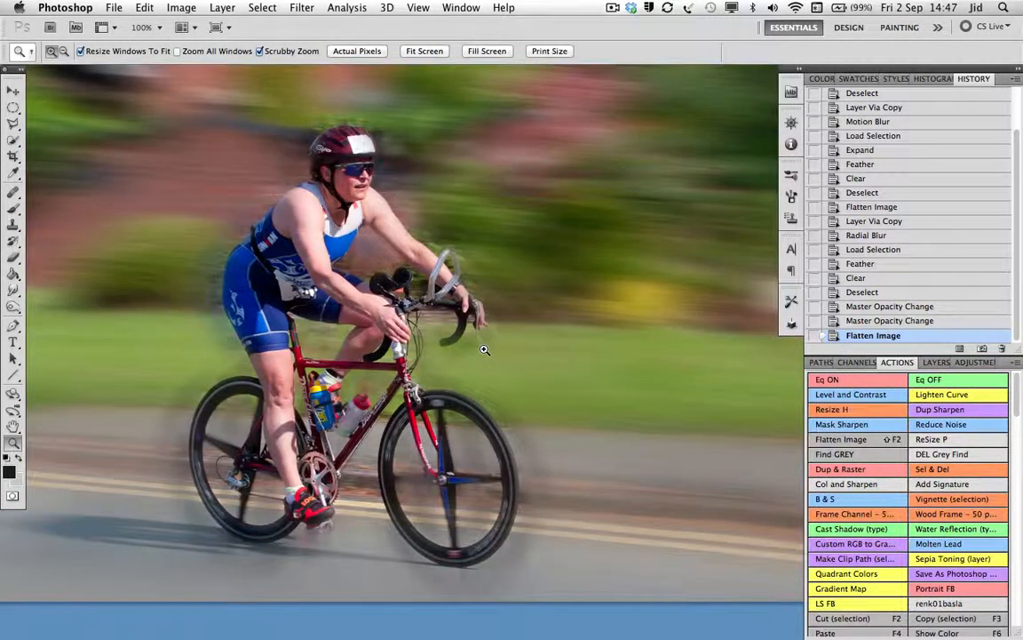
pyautogui.press('Tab')
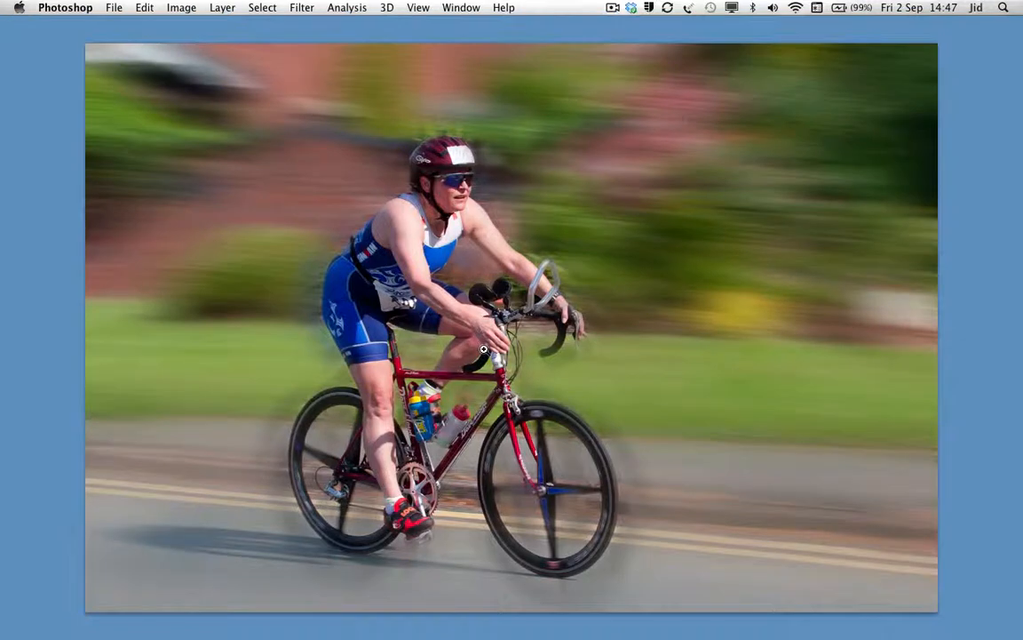